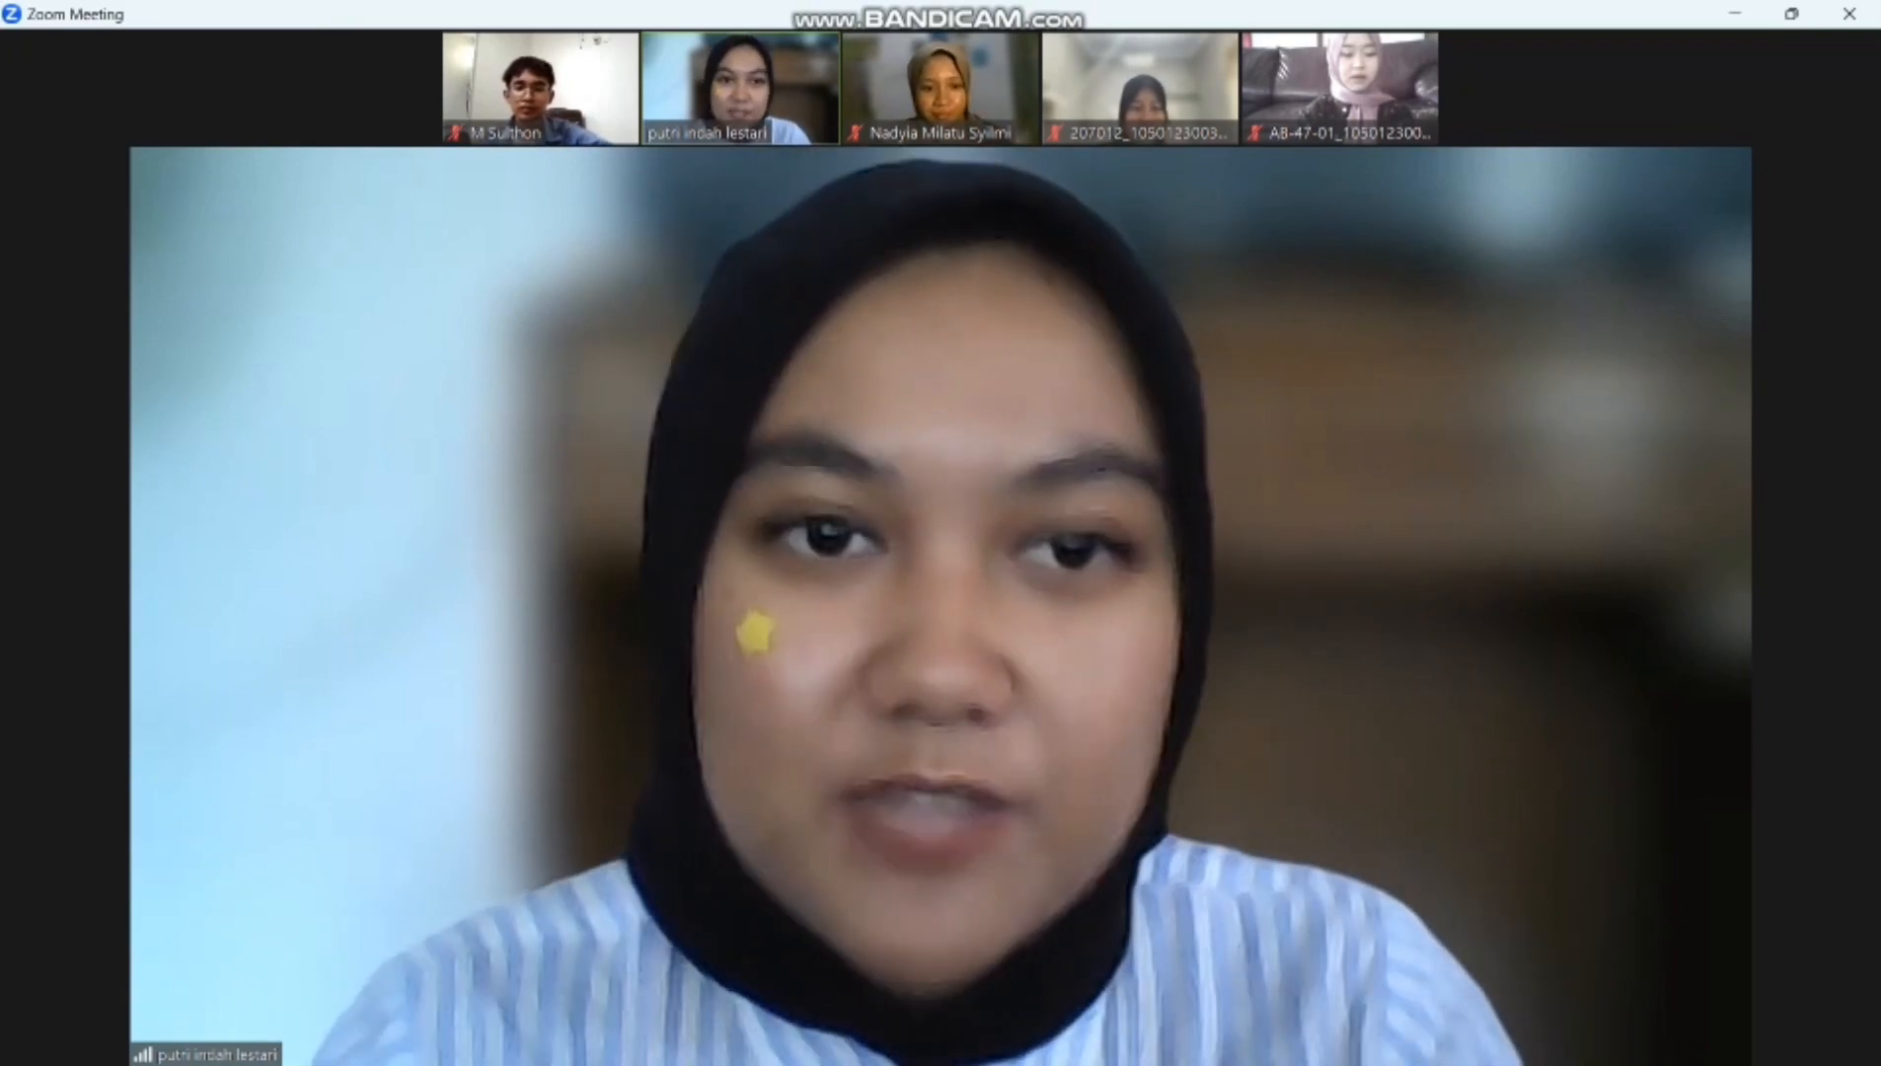
pyautogui.click(56, 1028)
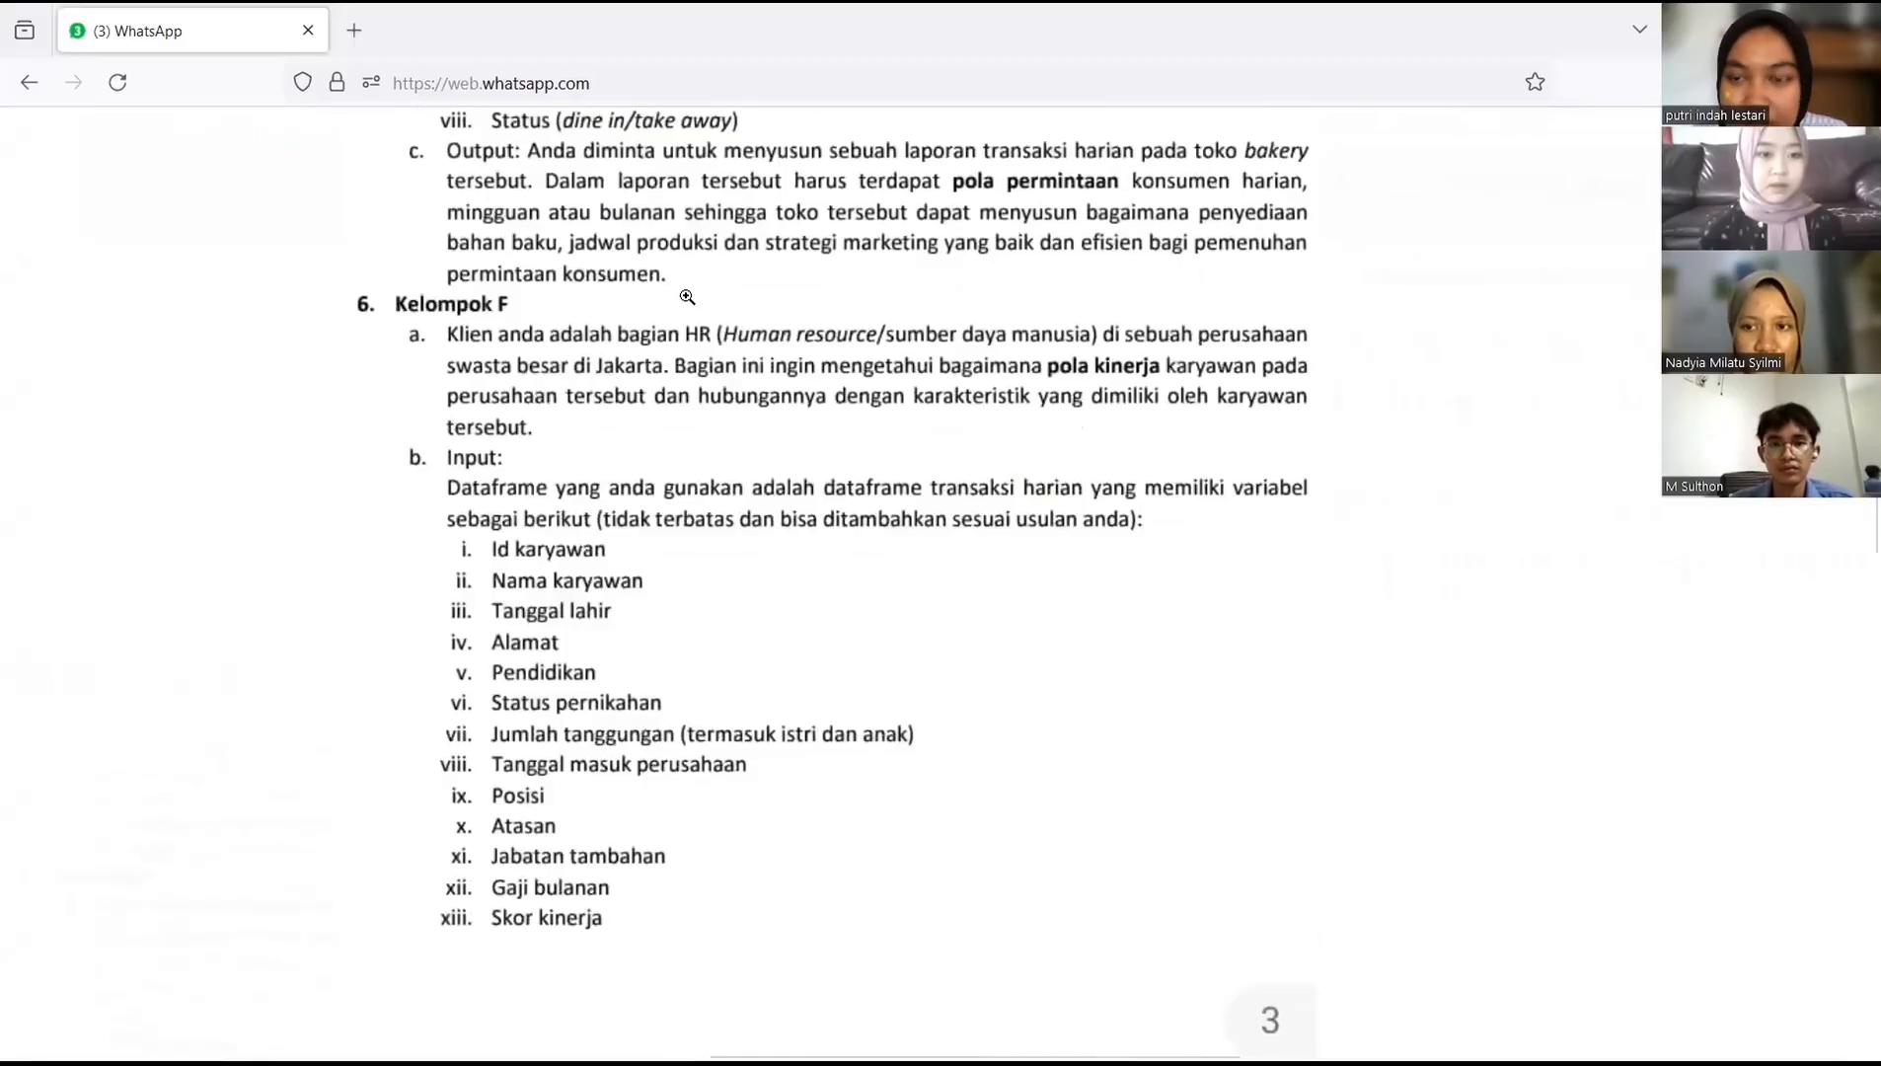
# Step: Examine the Kelompok F assignment in the document, including its client description, input variables and required output
pyautogui.click(689, 298)
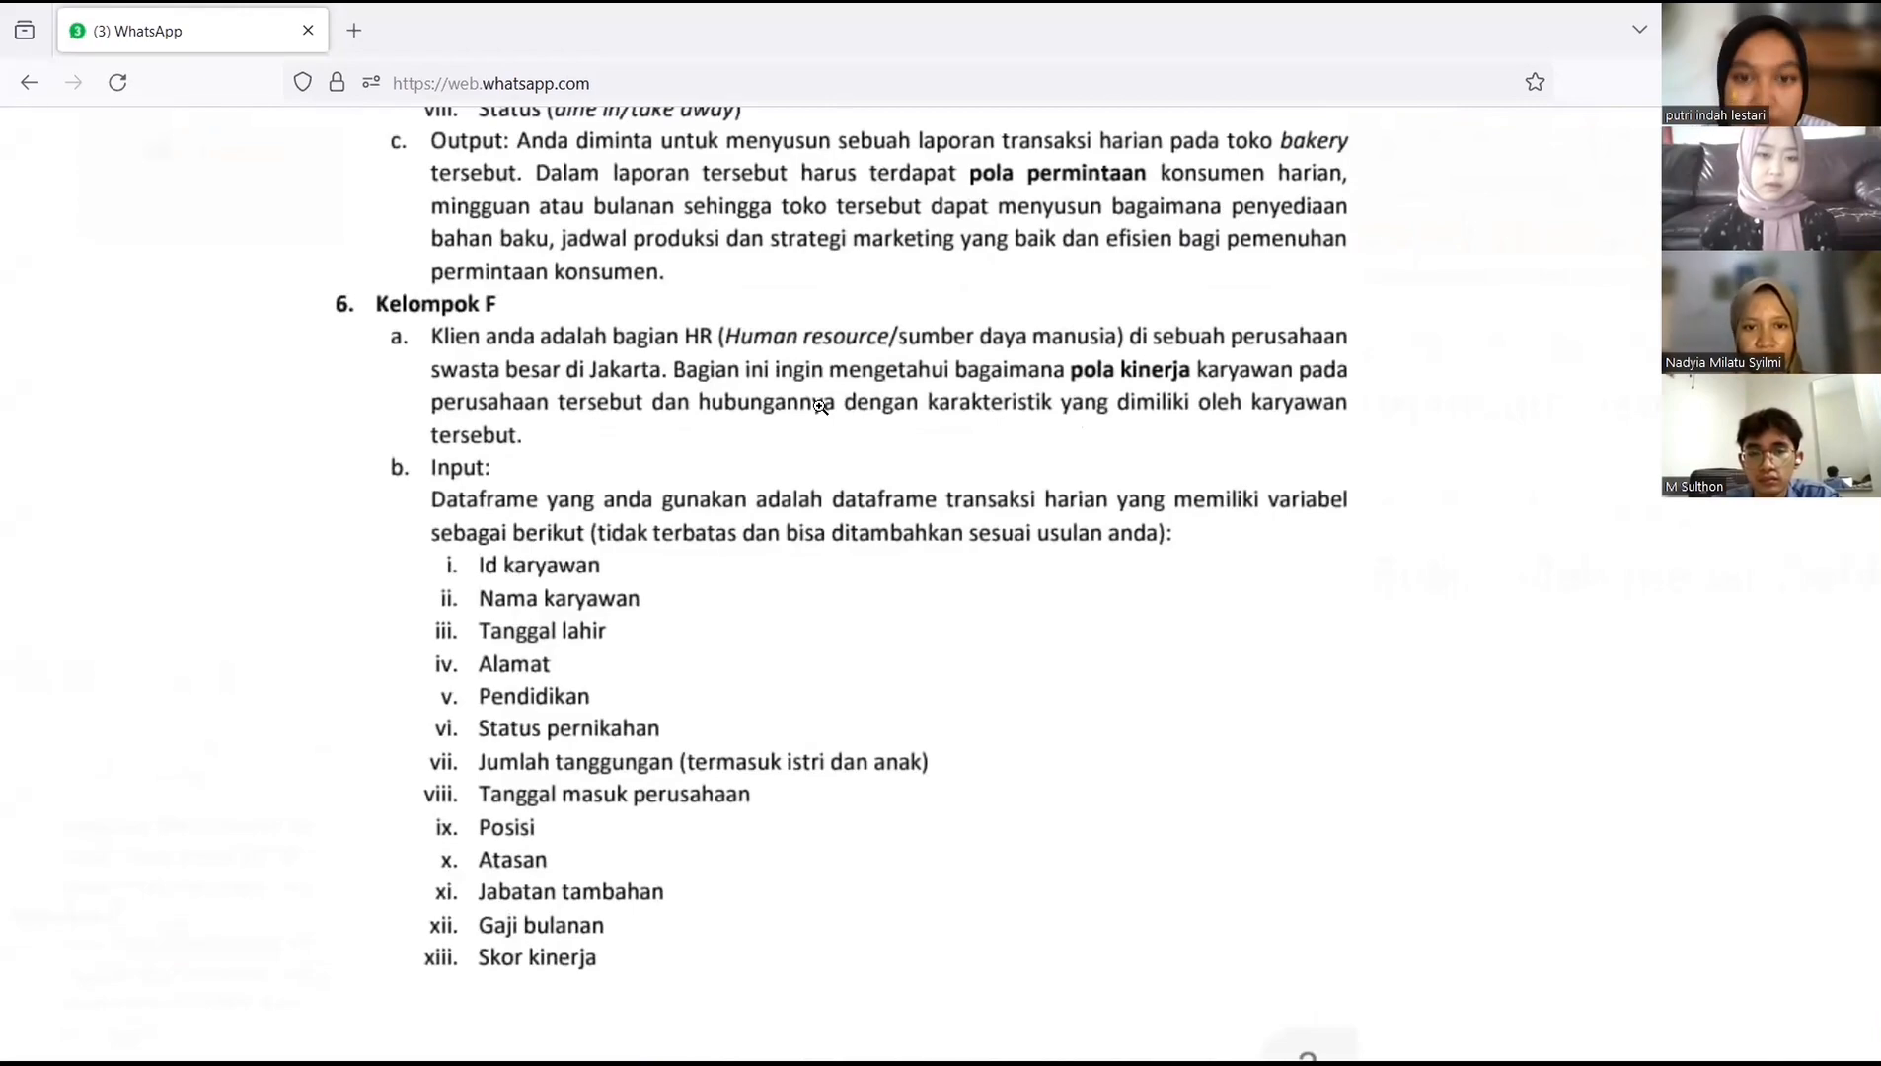
pyautogui.scroll(-3, 820, 403)
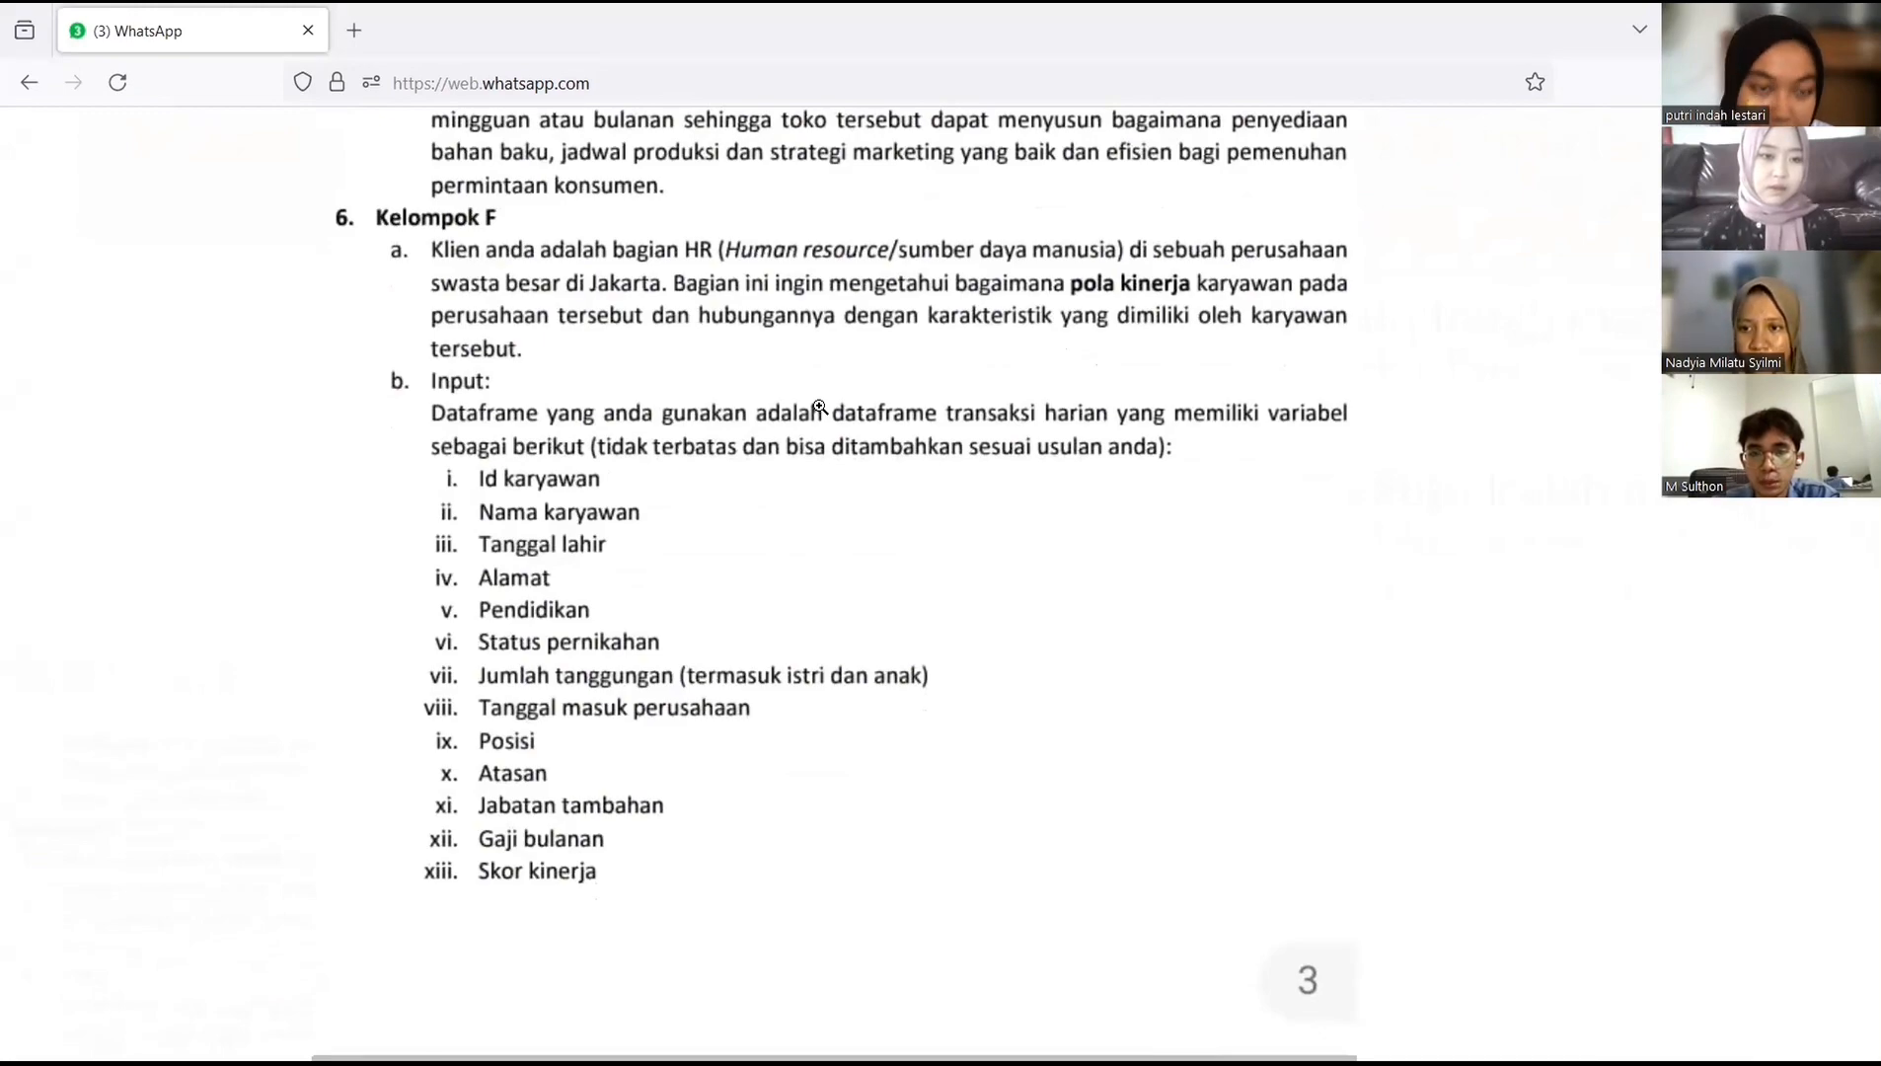
pyautogui.scroll(-1, 819, 405)
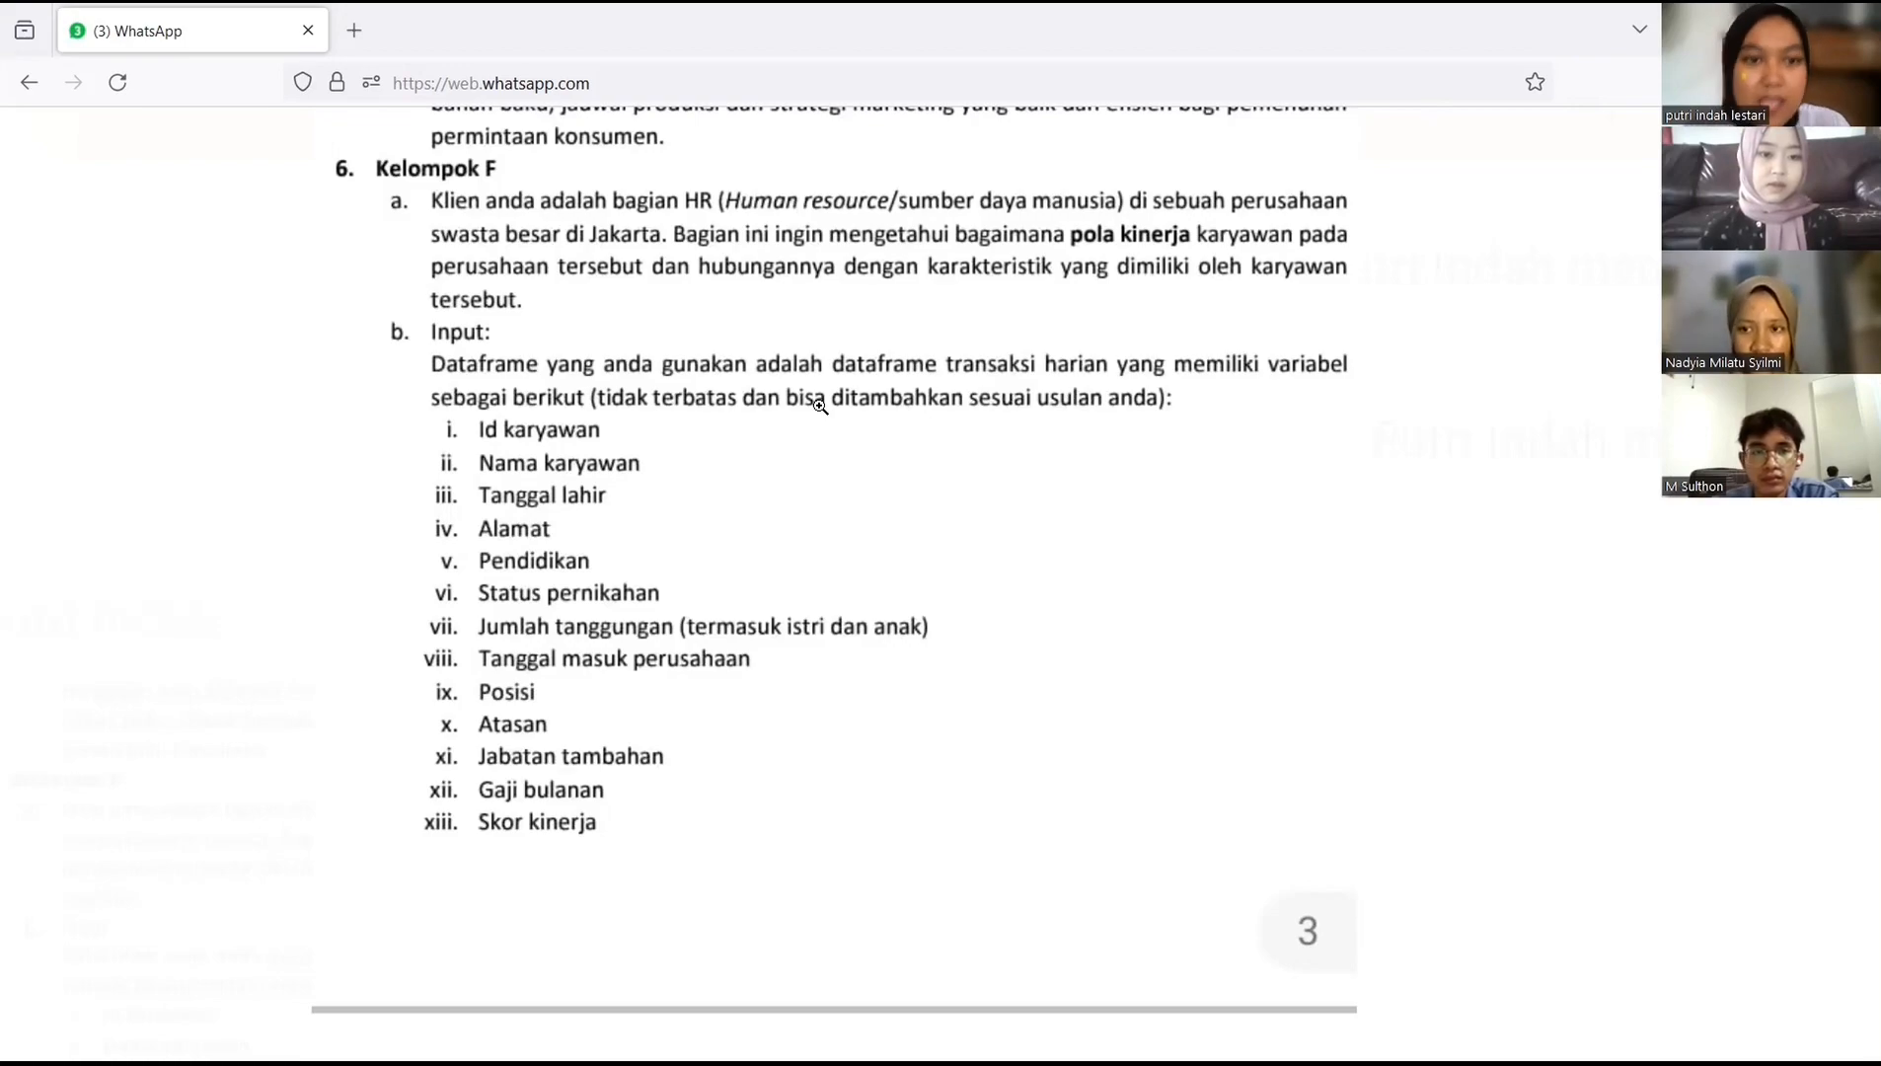
pyautogui.scroll(-2, 820, 405)
pyautogui.scroll(-1, 821, 406)
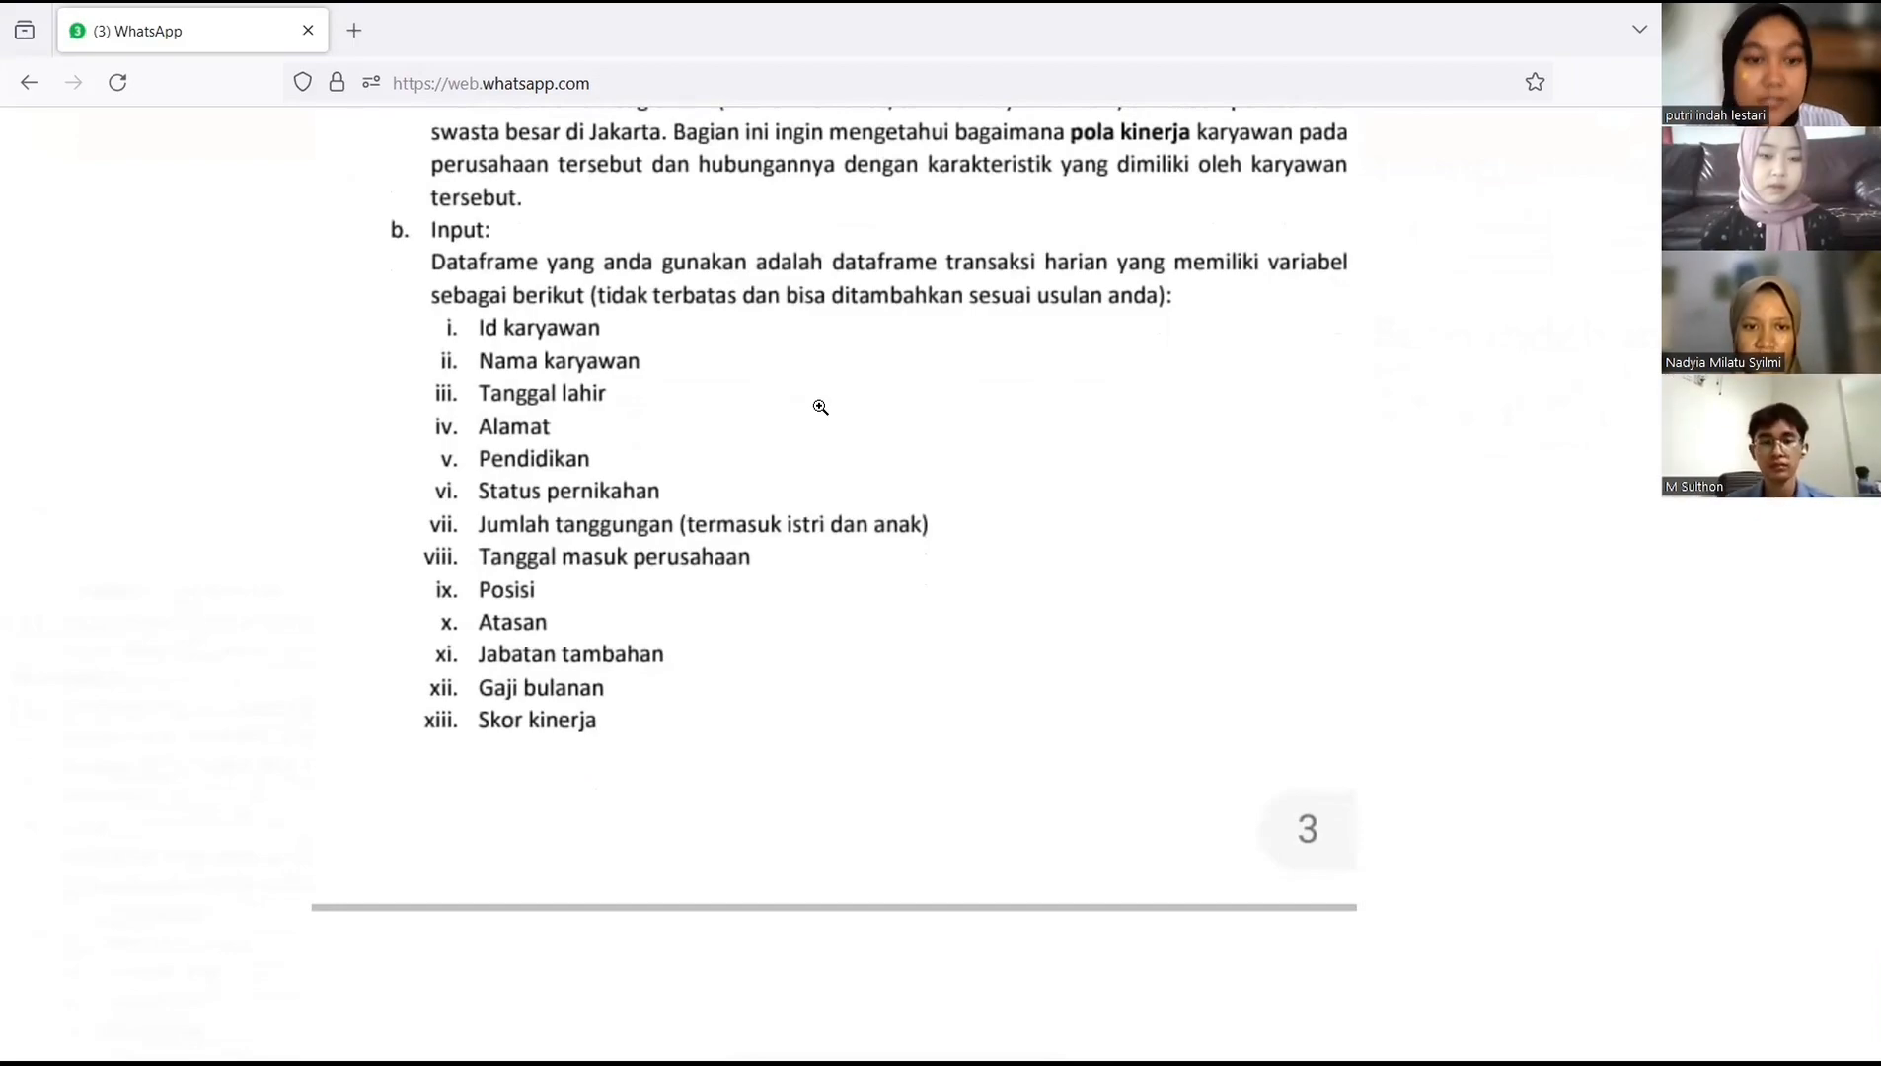
pyautogui.scroll(-3, 820, 407)
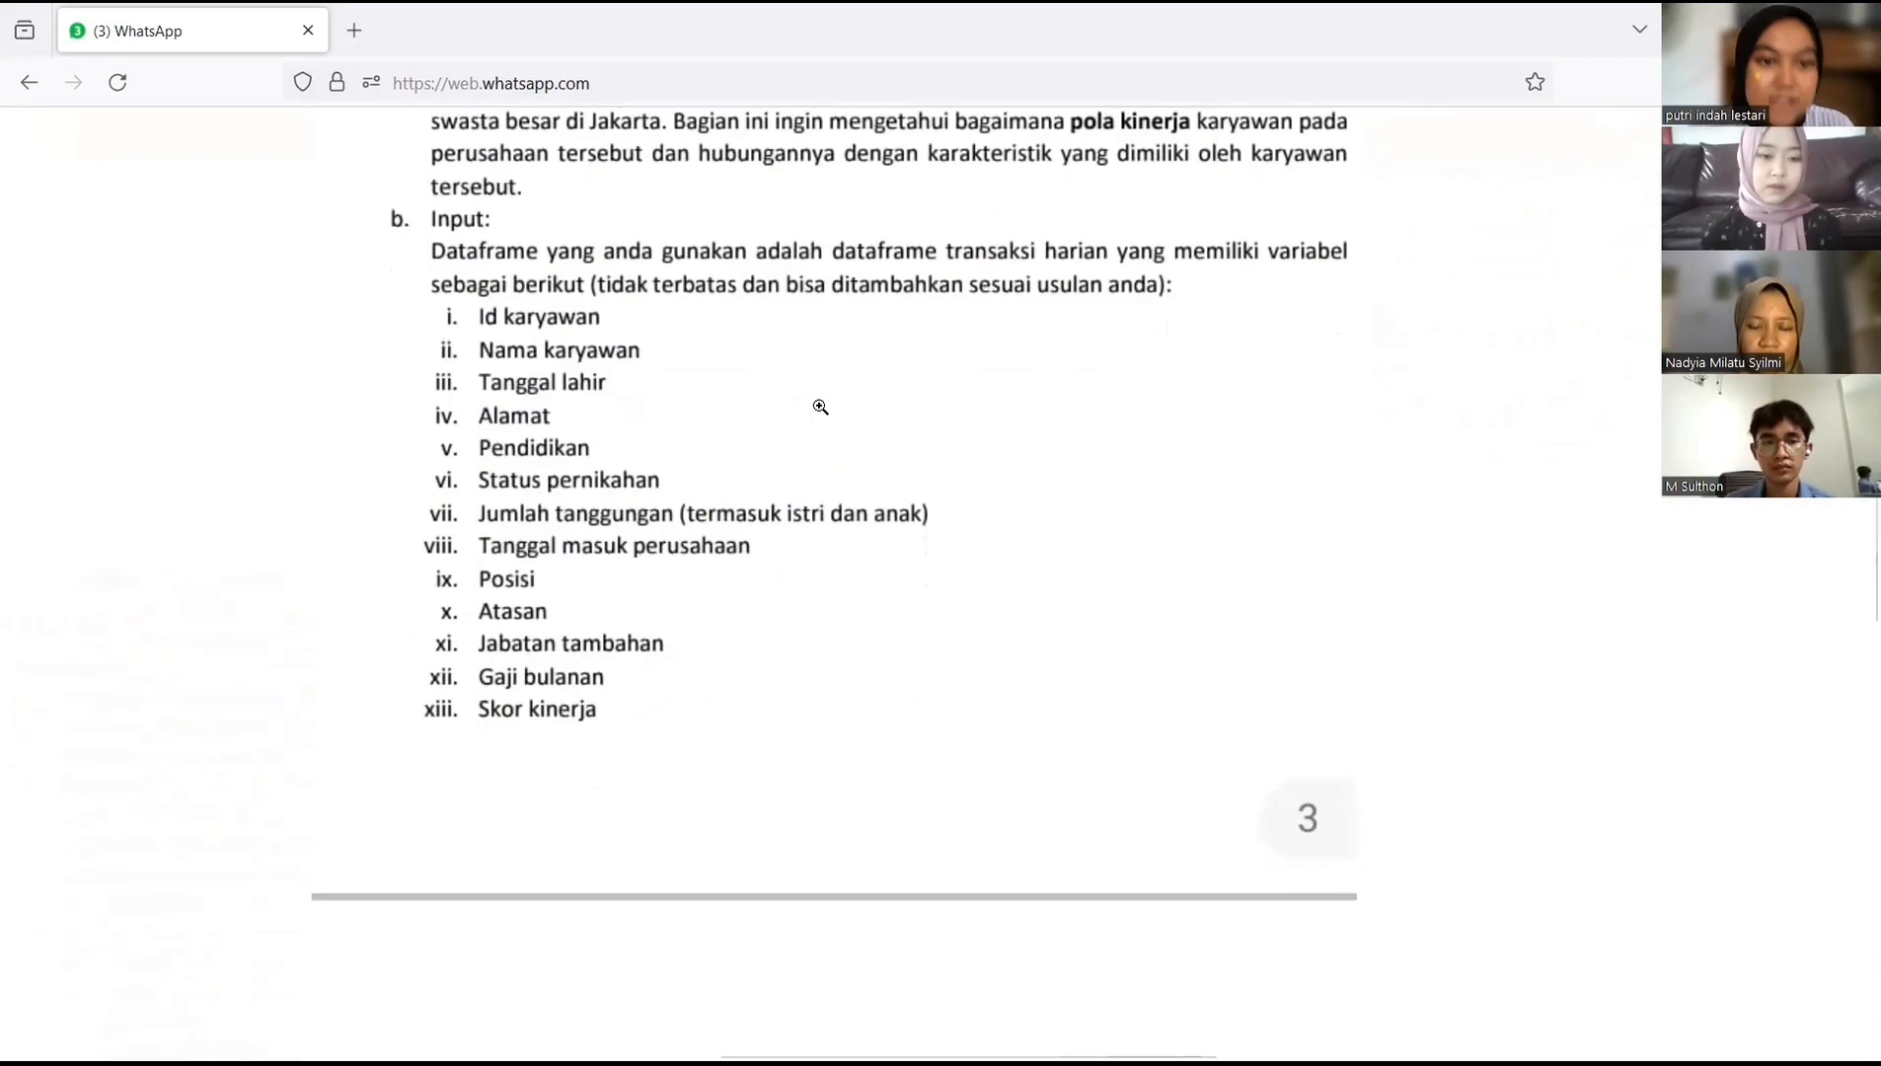
pyautogui.scroll(-3, 821, 407)
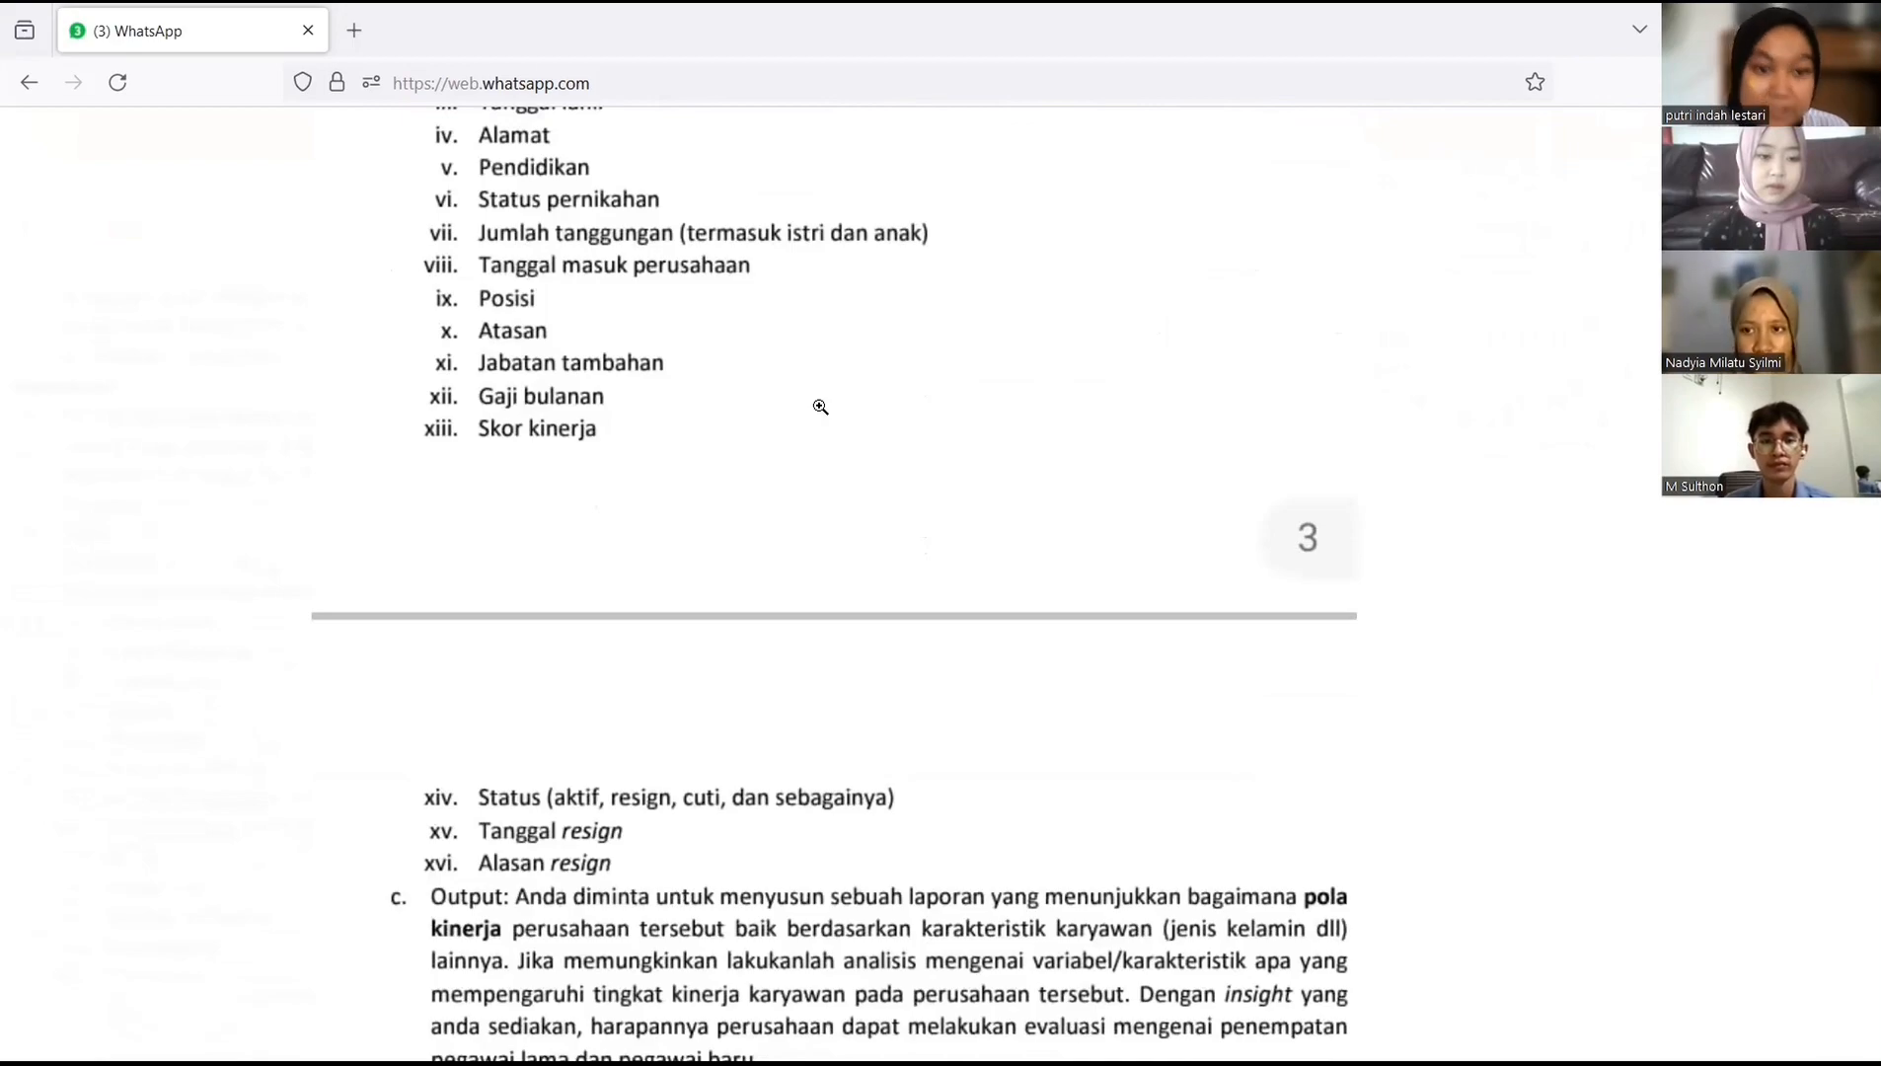
pyautogui.scroll(-2, 821, 406)
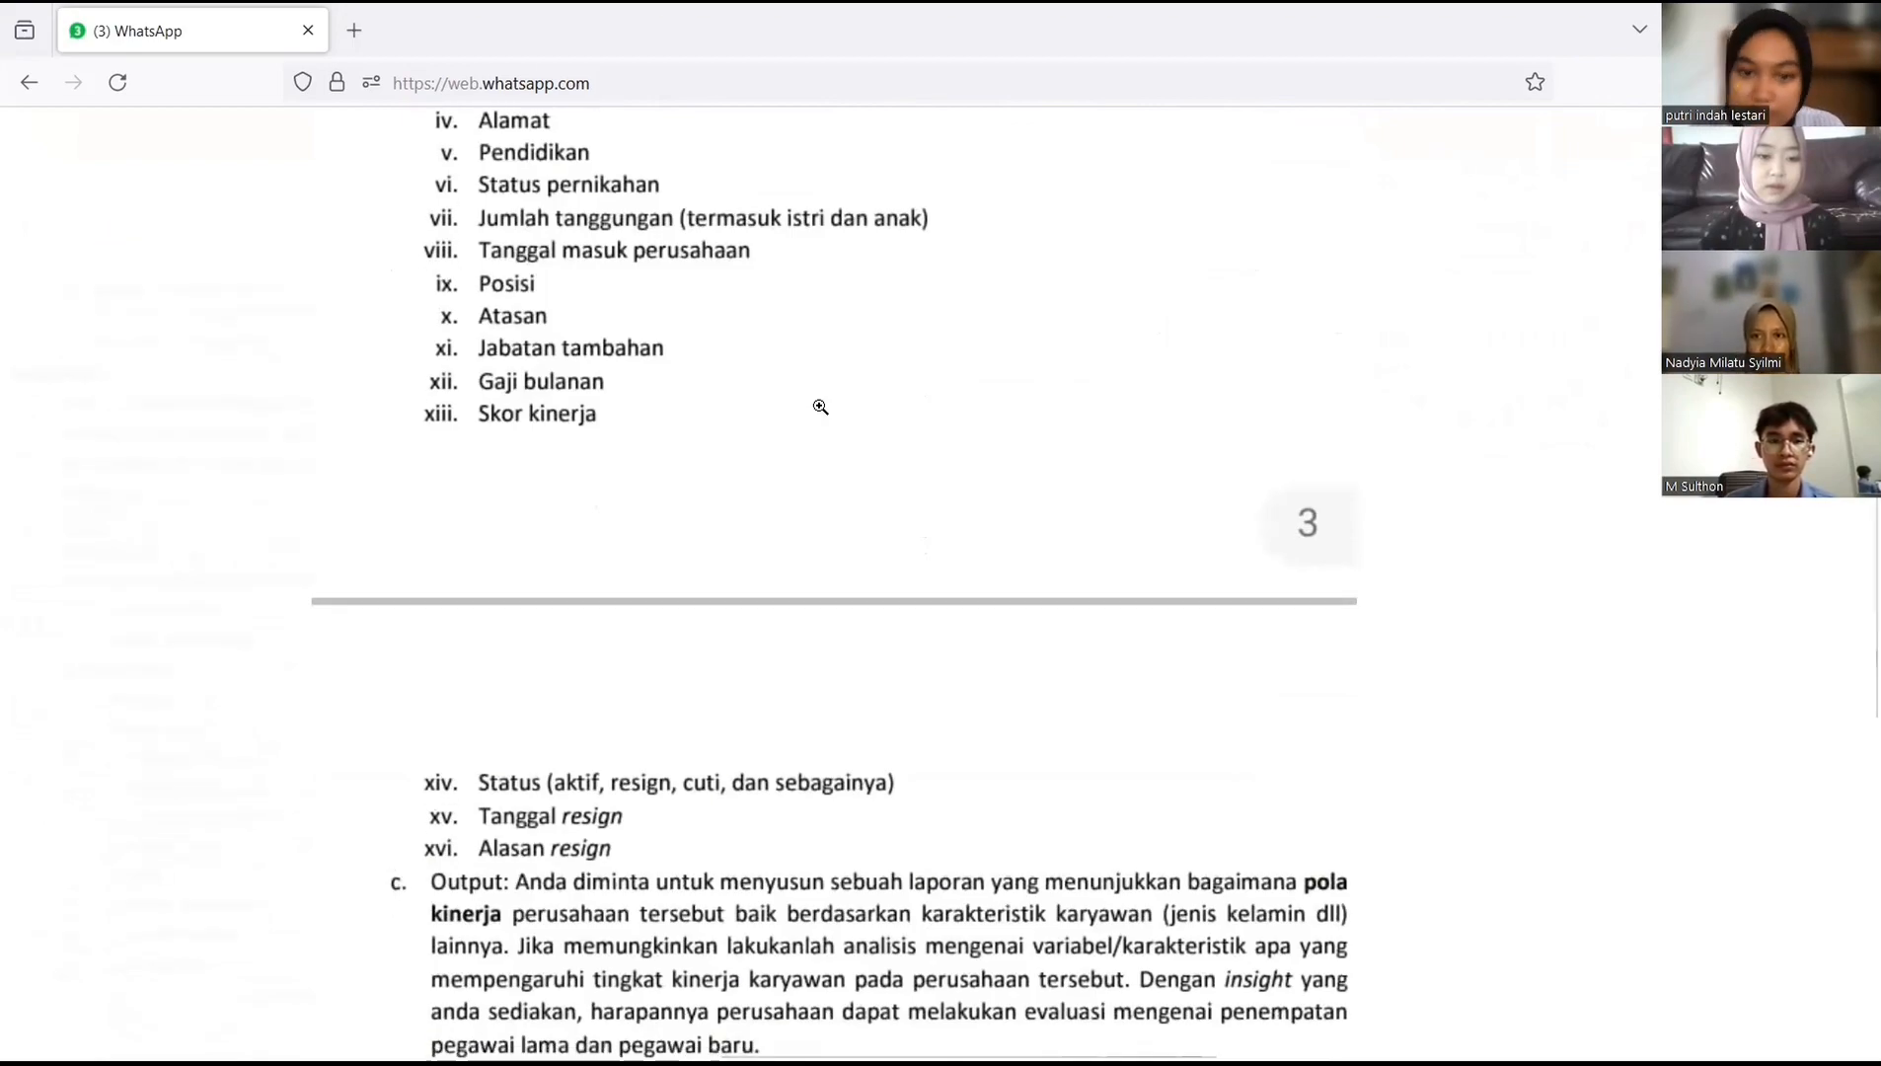
pyautogui.scroll(-2, 821, 407)
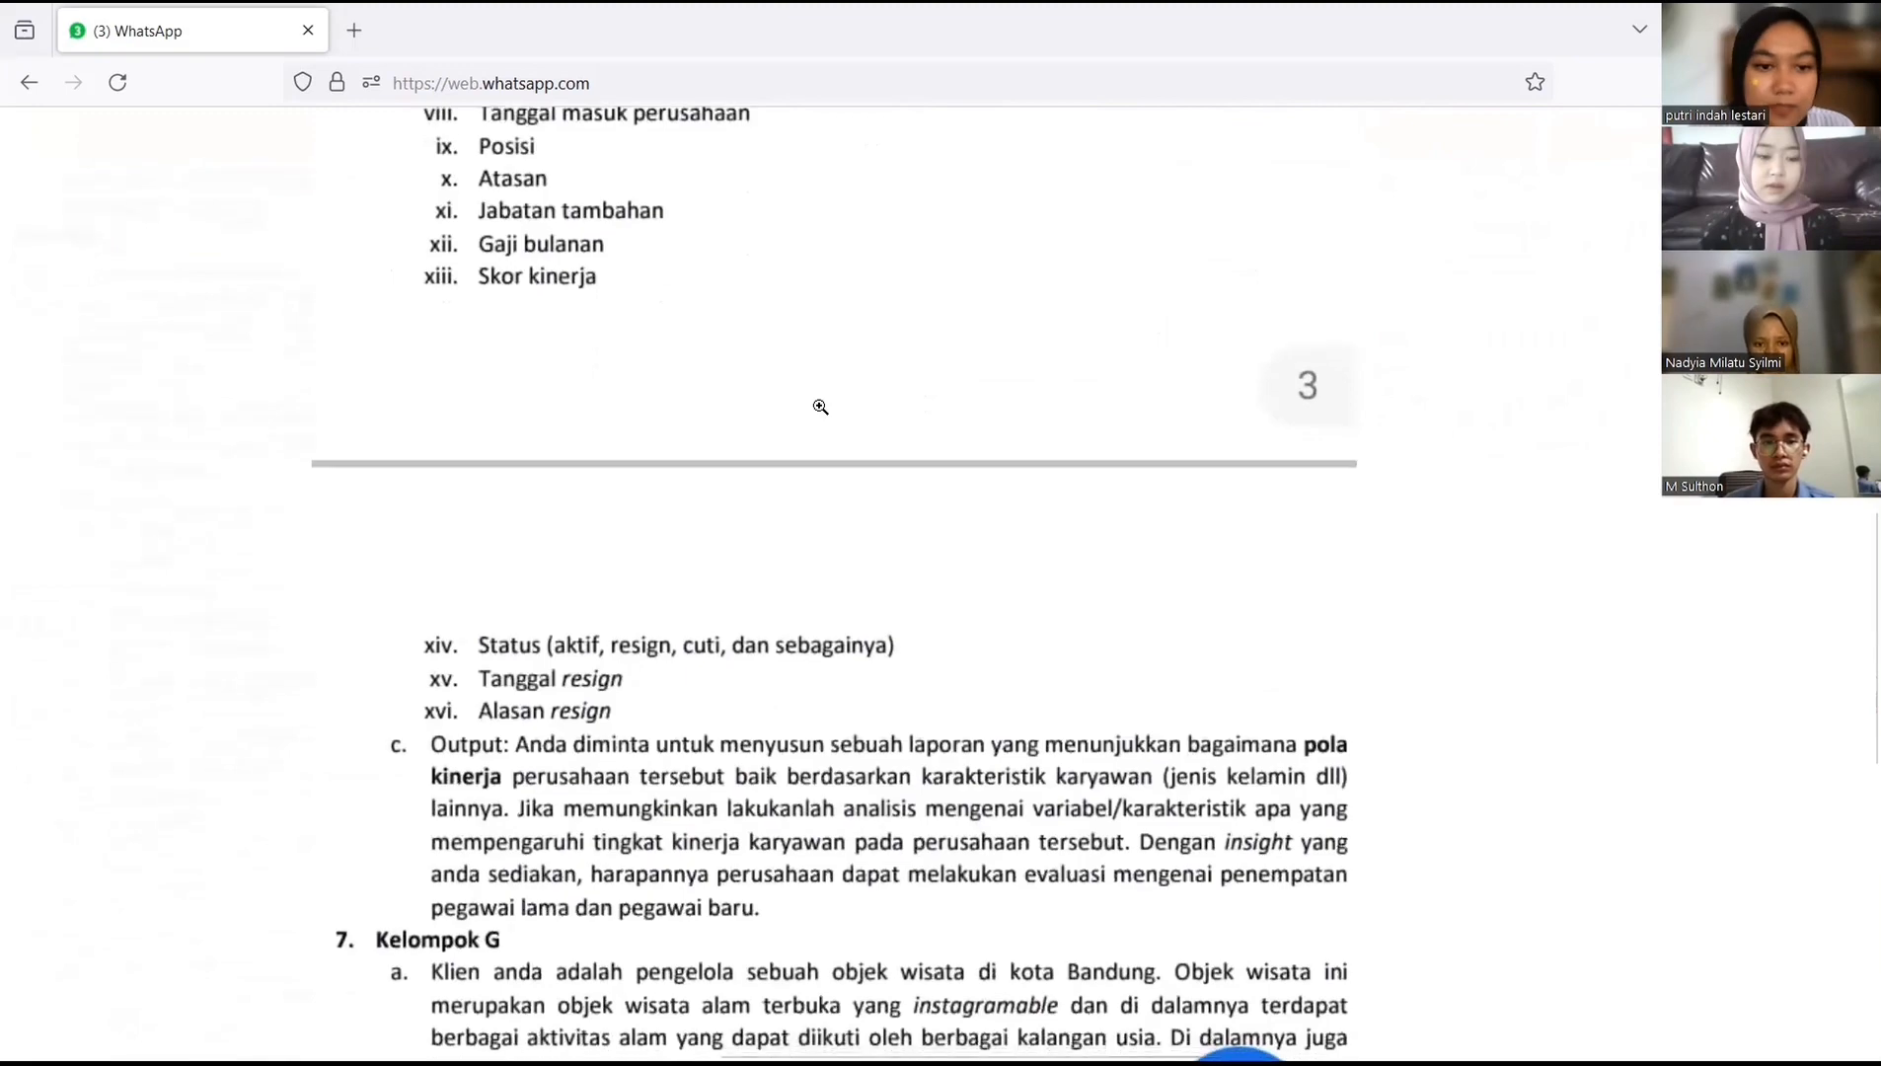
pyautogui.scroll(-1, 820, 408)
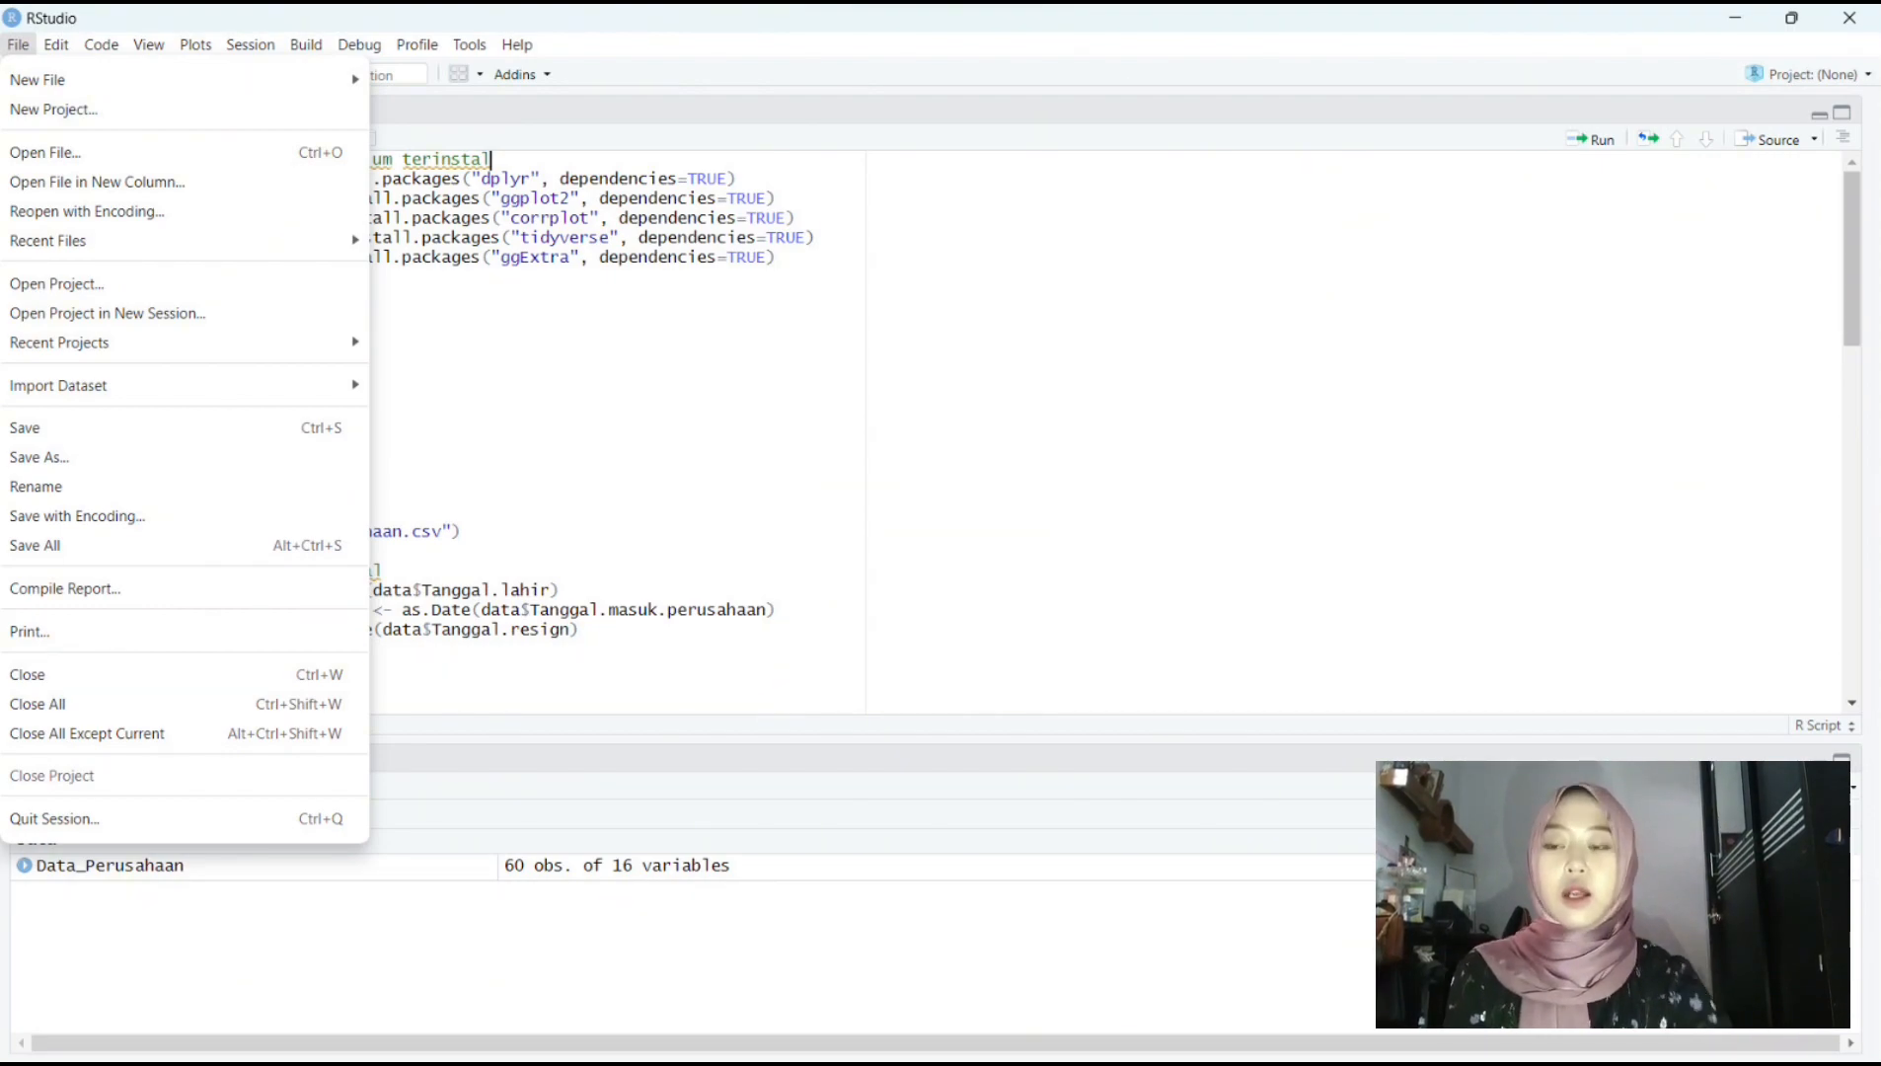
# Step: Open the dataset import from text using the base method
pyautogui.moveTo(89, 387)
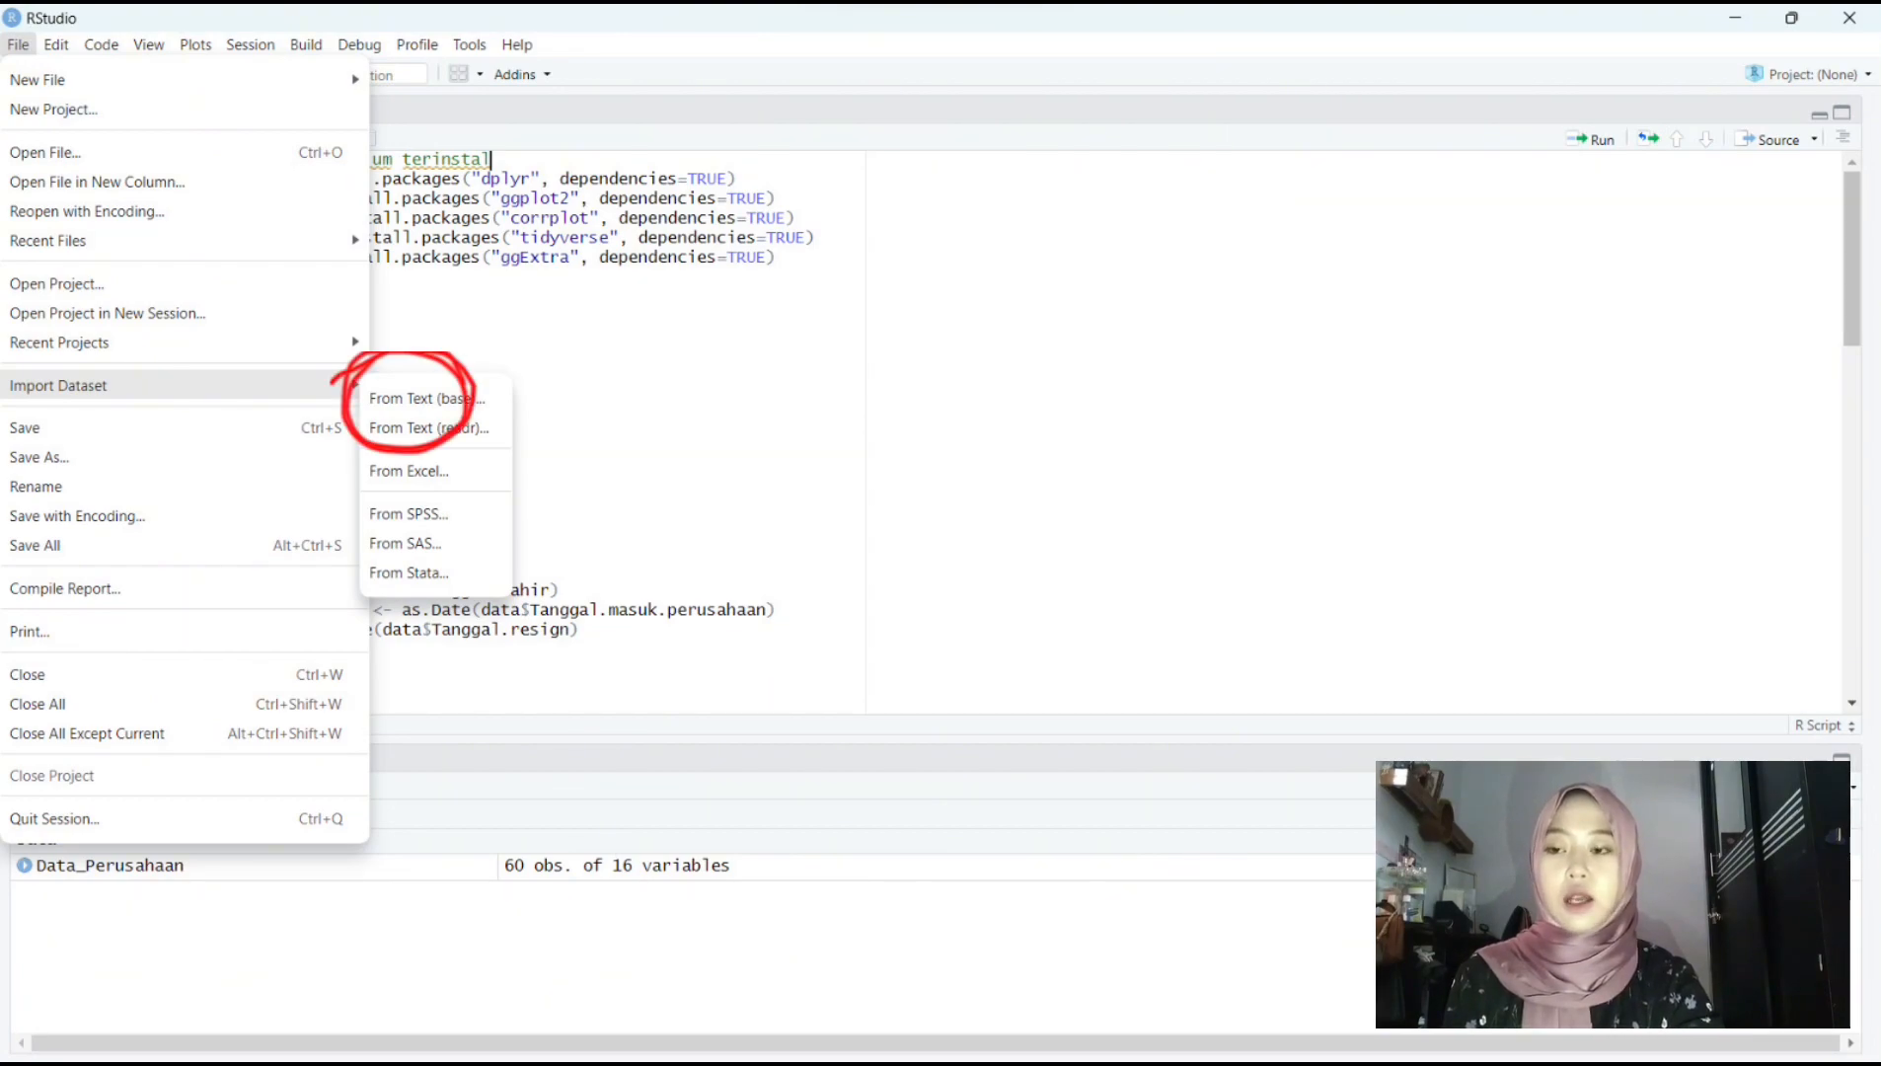
pyautogui.click(426, 398)
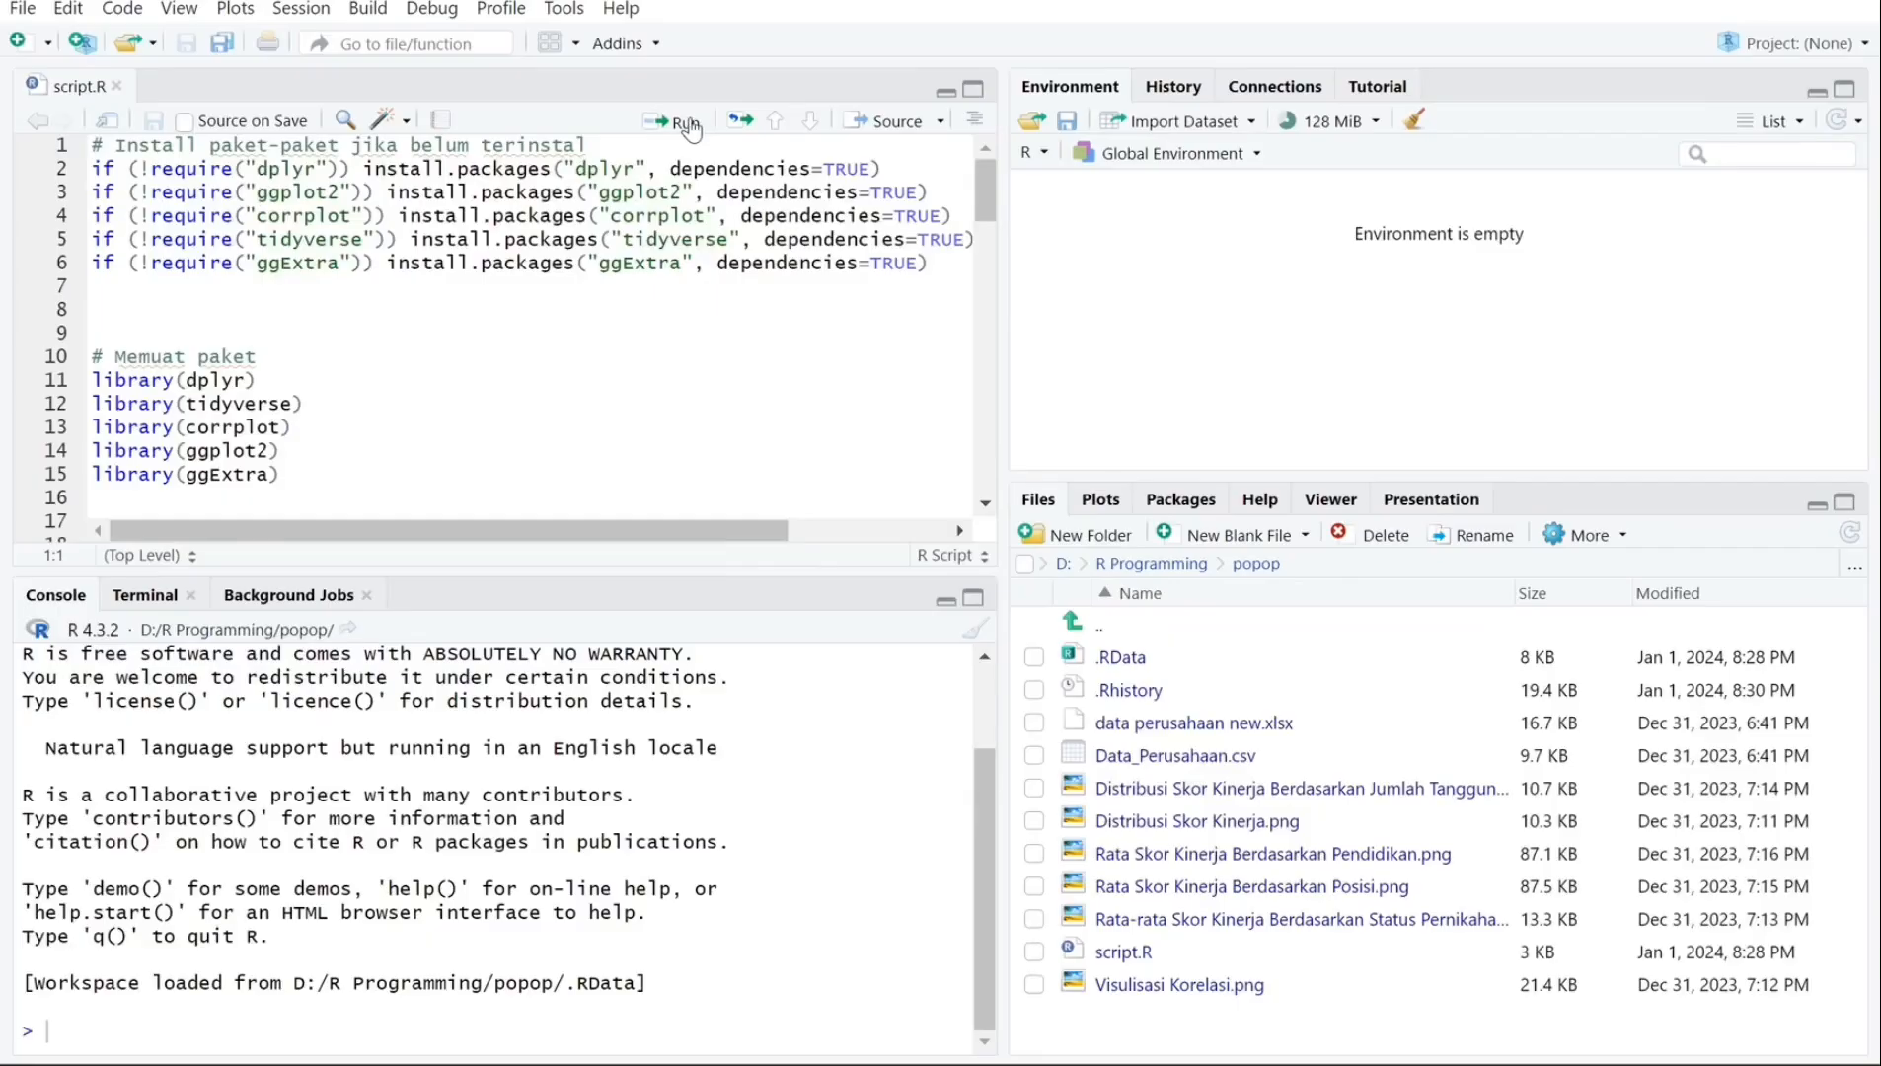
# Step: Run the script's install checks for the dplyr, ggplot2, corrplot, tidyverse and ggExtra packages
pyautogui.click(687, 124)
pyautogui.click(688, 123)
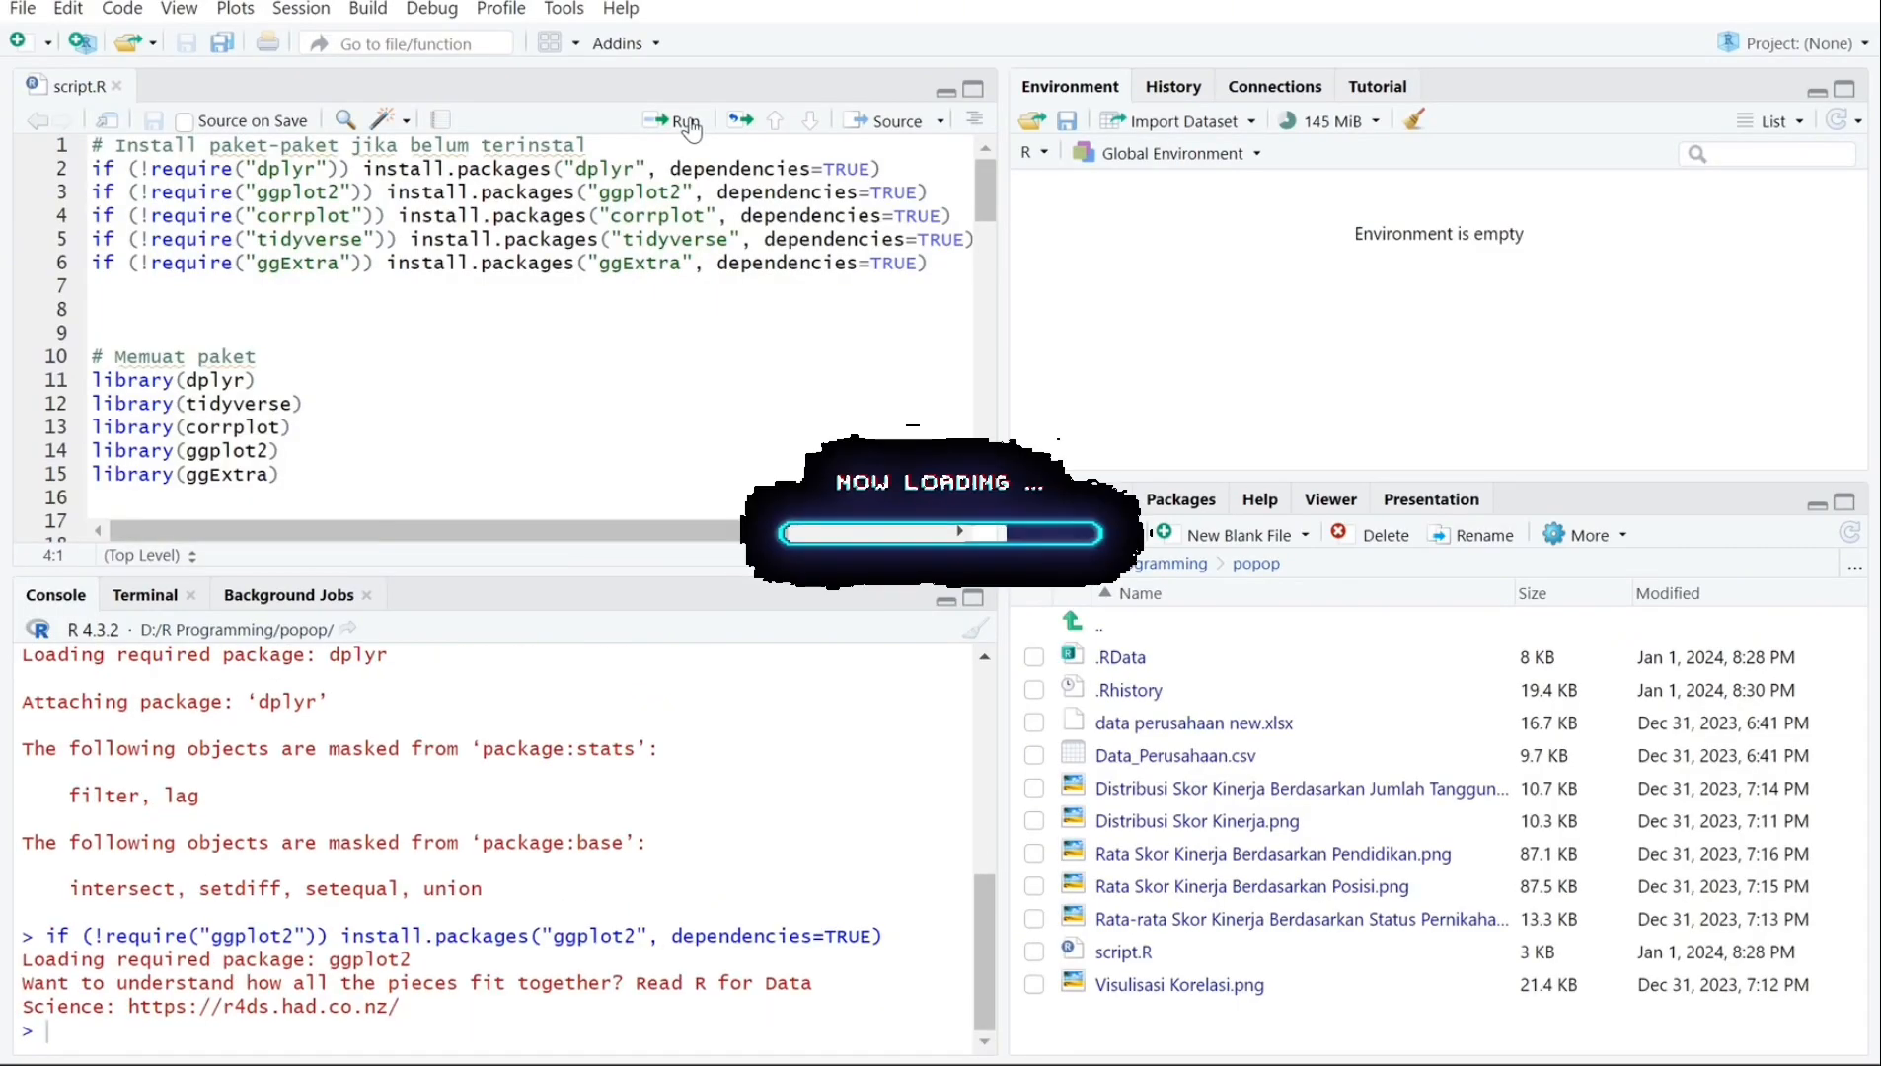
pyautogui.click(688, 123)
pyautogui.click(688, 124)
pyautogui.click(688, 125)
# Step: Run the script's library lines to load dplyr, tidyverse, corrplot, ggplot2 and ggExtra
pyautogui.click(688, 123)
pyautogui.click(688, 123)
pyautogui.click(689, 124)
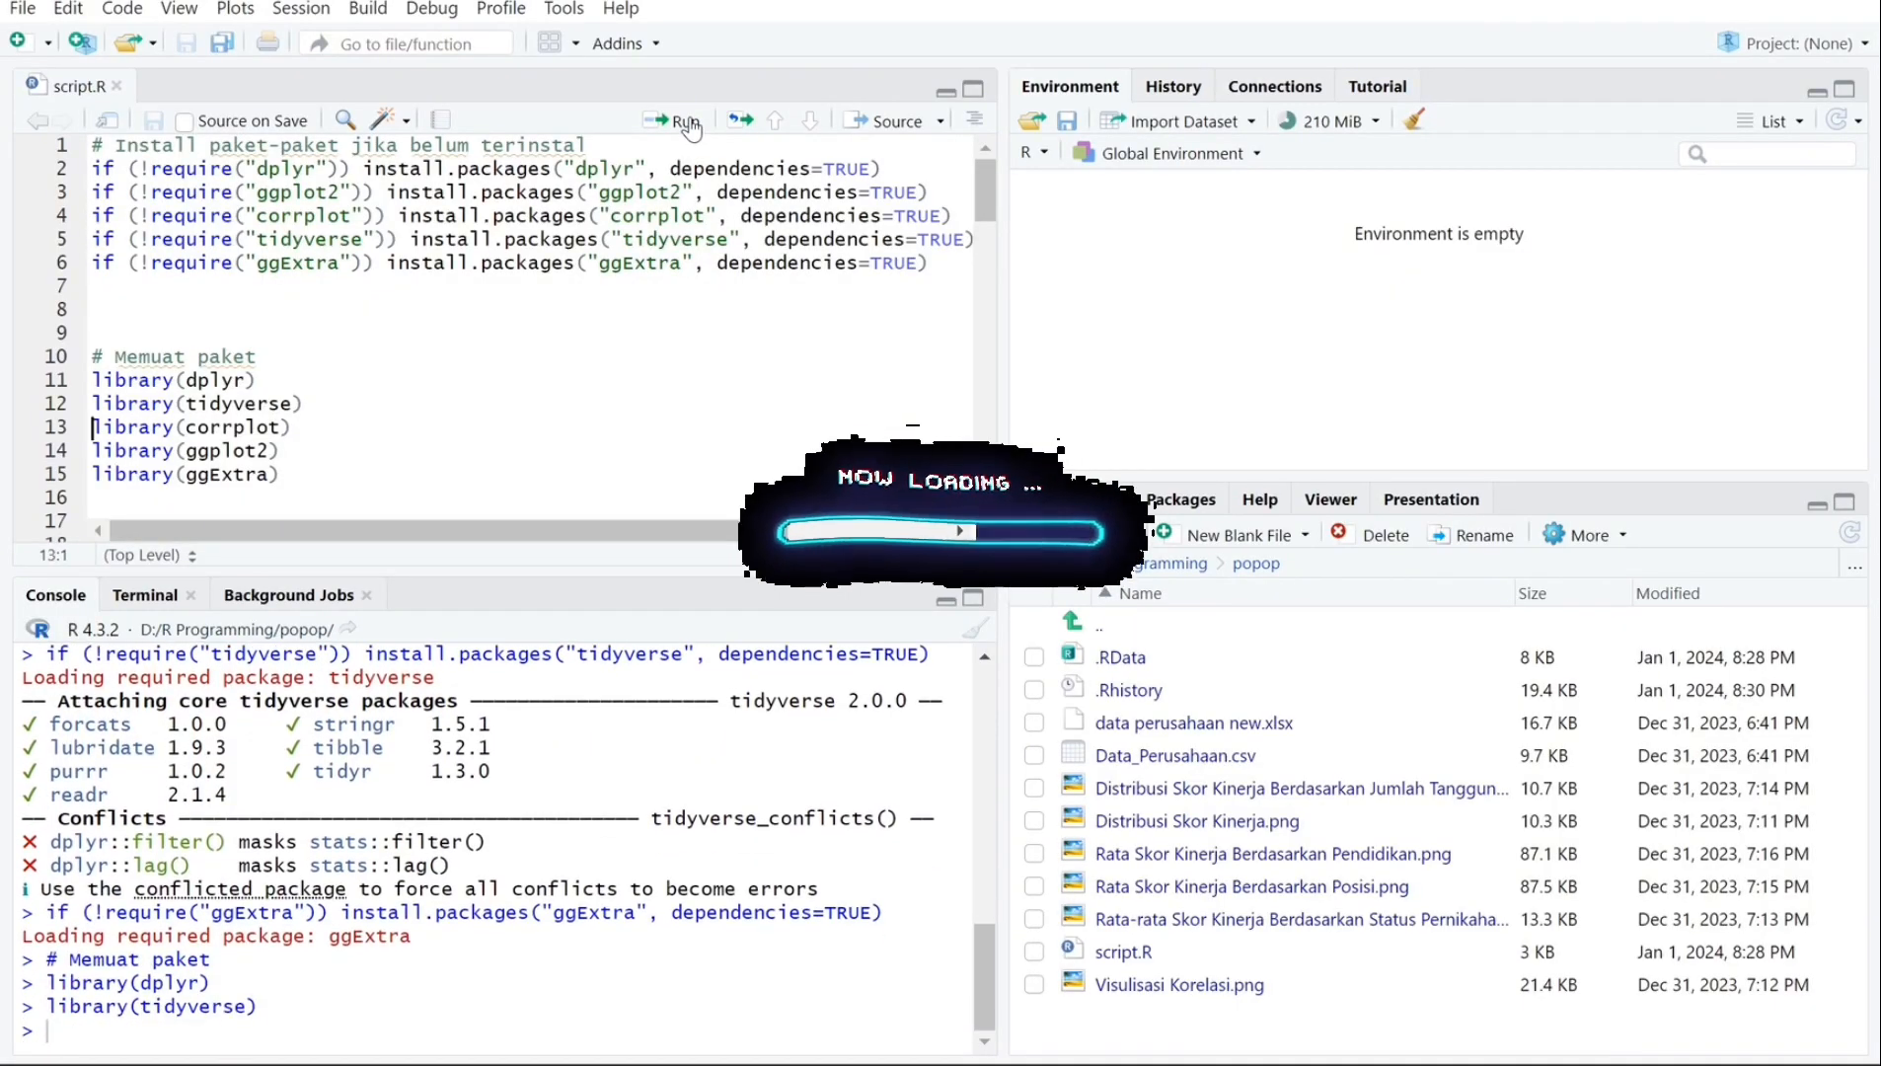
pyautogui.click(688, 123)
pyautogui.click(688, 123)
pyautogui.click(688, 125)
# Step: Run the script lines that read Data_Perusahaan.csv into data and convert the birth, hiring and resignation date columns
pyautogui.click(689, 123)
pyautogui.click(688, 124)
pyautogui.click(689, 123)
pyautogui.click(689, 123)
pyautogui.click(688, 124)
pyautogui.click(687, 123)
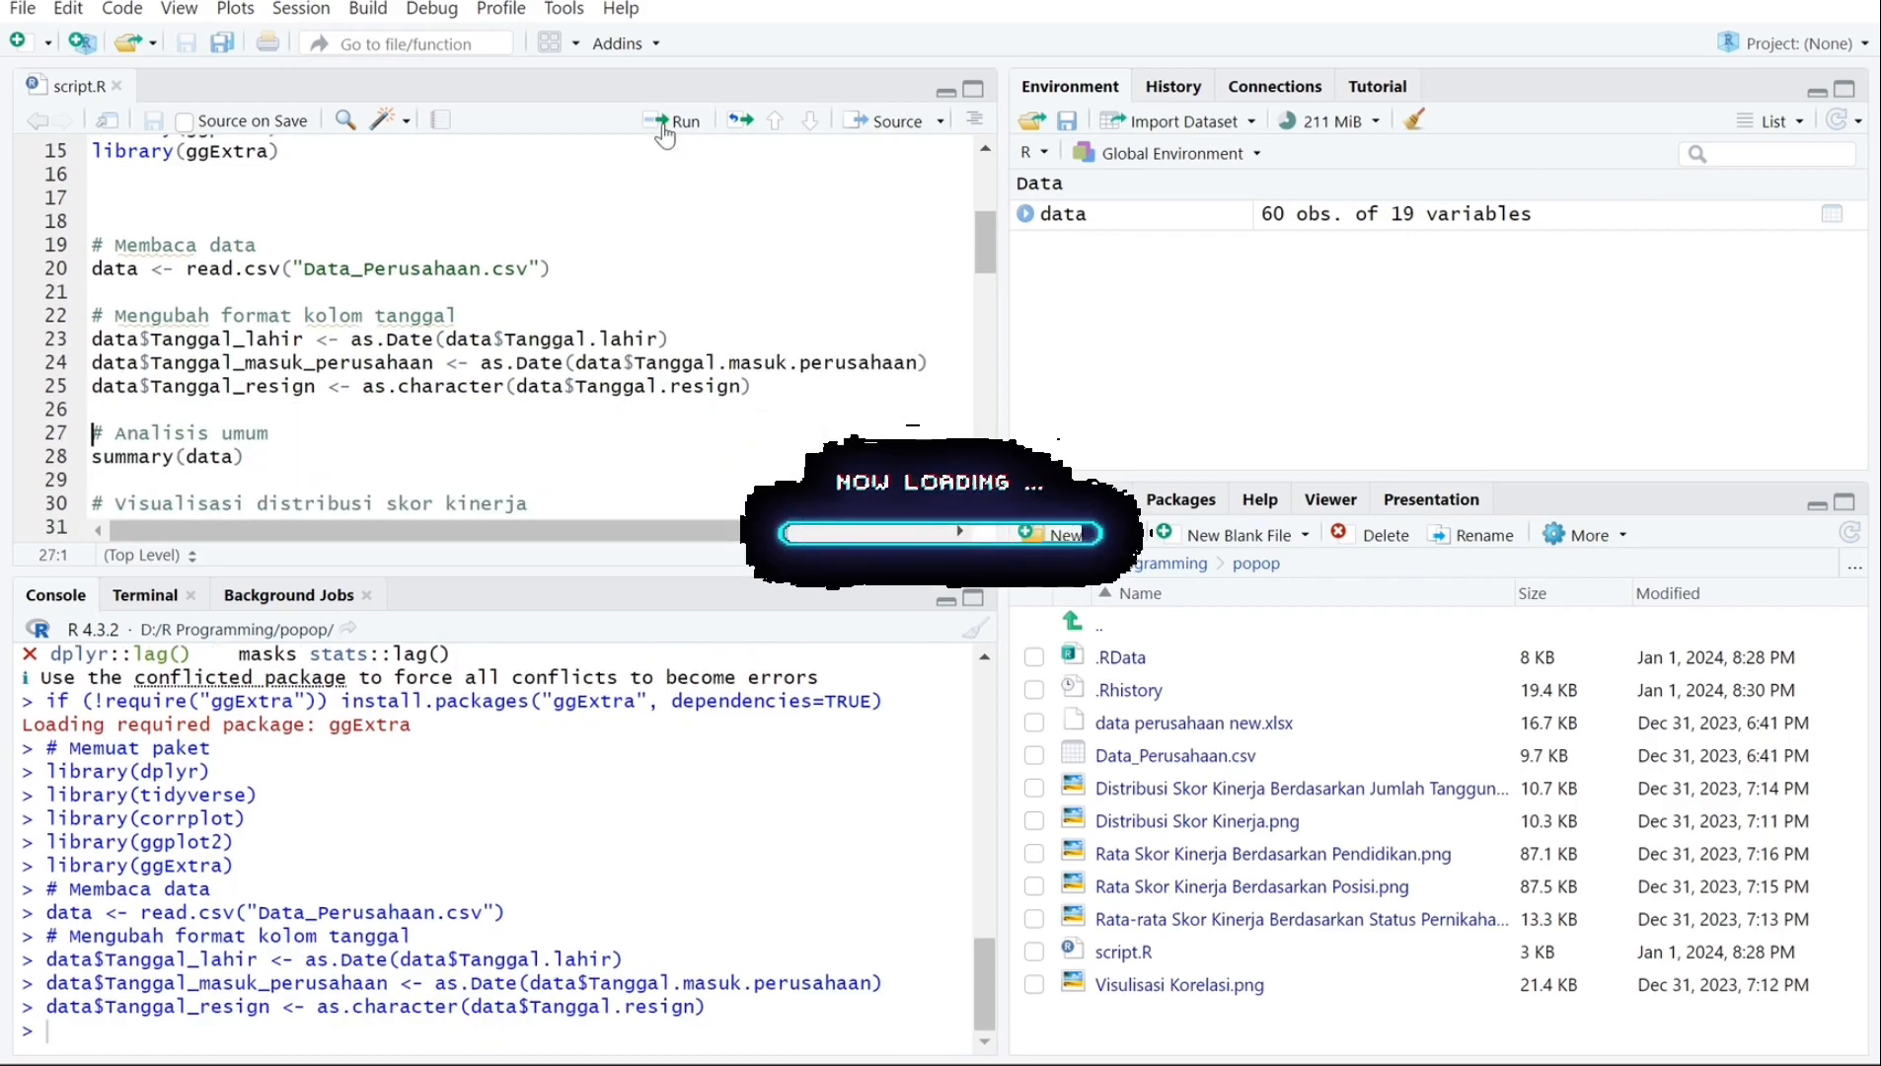
# Step: Run the general analysis section to produce the summary of data
pyautogui.click(688, 125)
pyautogui.click(689, 124)
pyautogui.scroll(5, 63, 835)
pyautogui.scroll(-5, 55, 814)
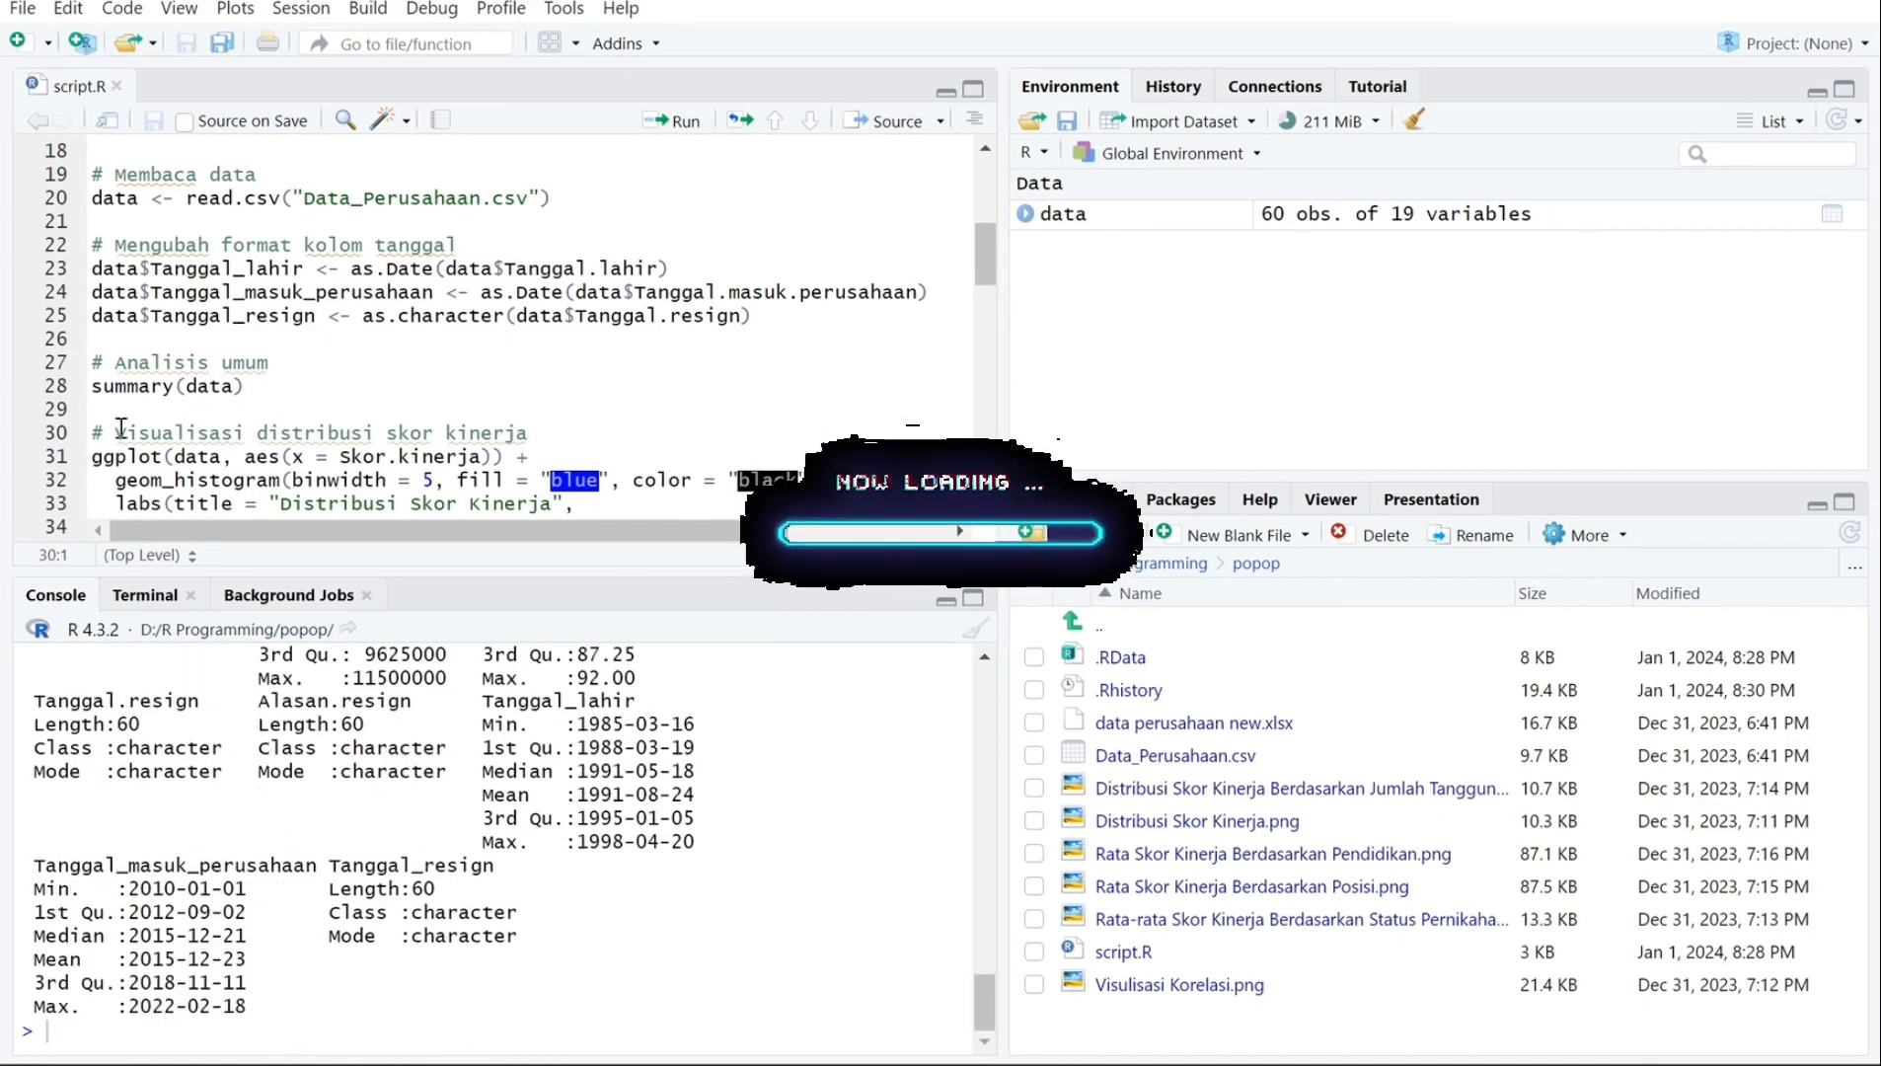
# Step: Run the Skor Kinerja histogram, then compute and plot the correlation matrix of Jumlah.tanggungan, Gaji.bulanan and Skor.kinerja
pyautogui.click(678, 128)
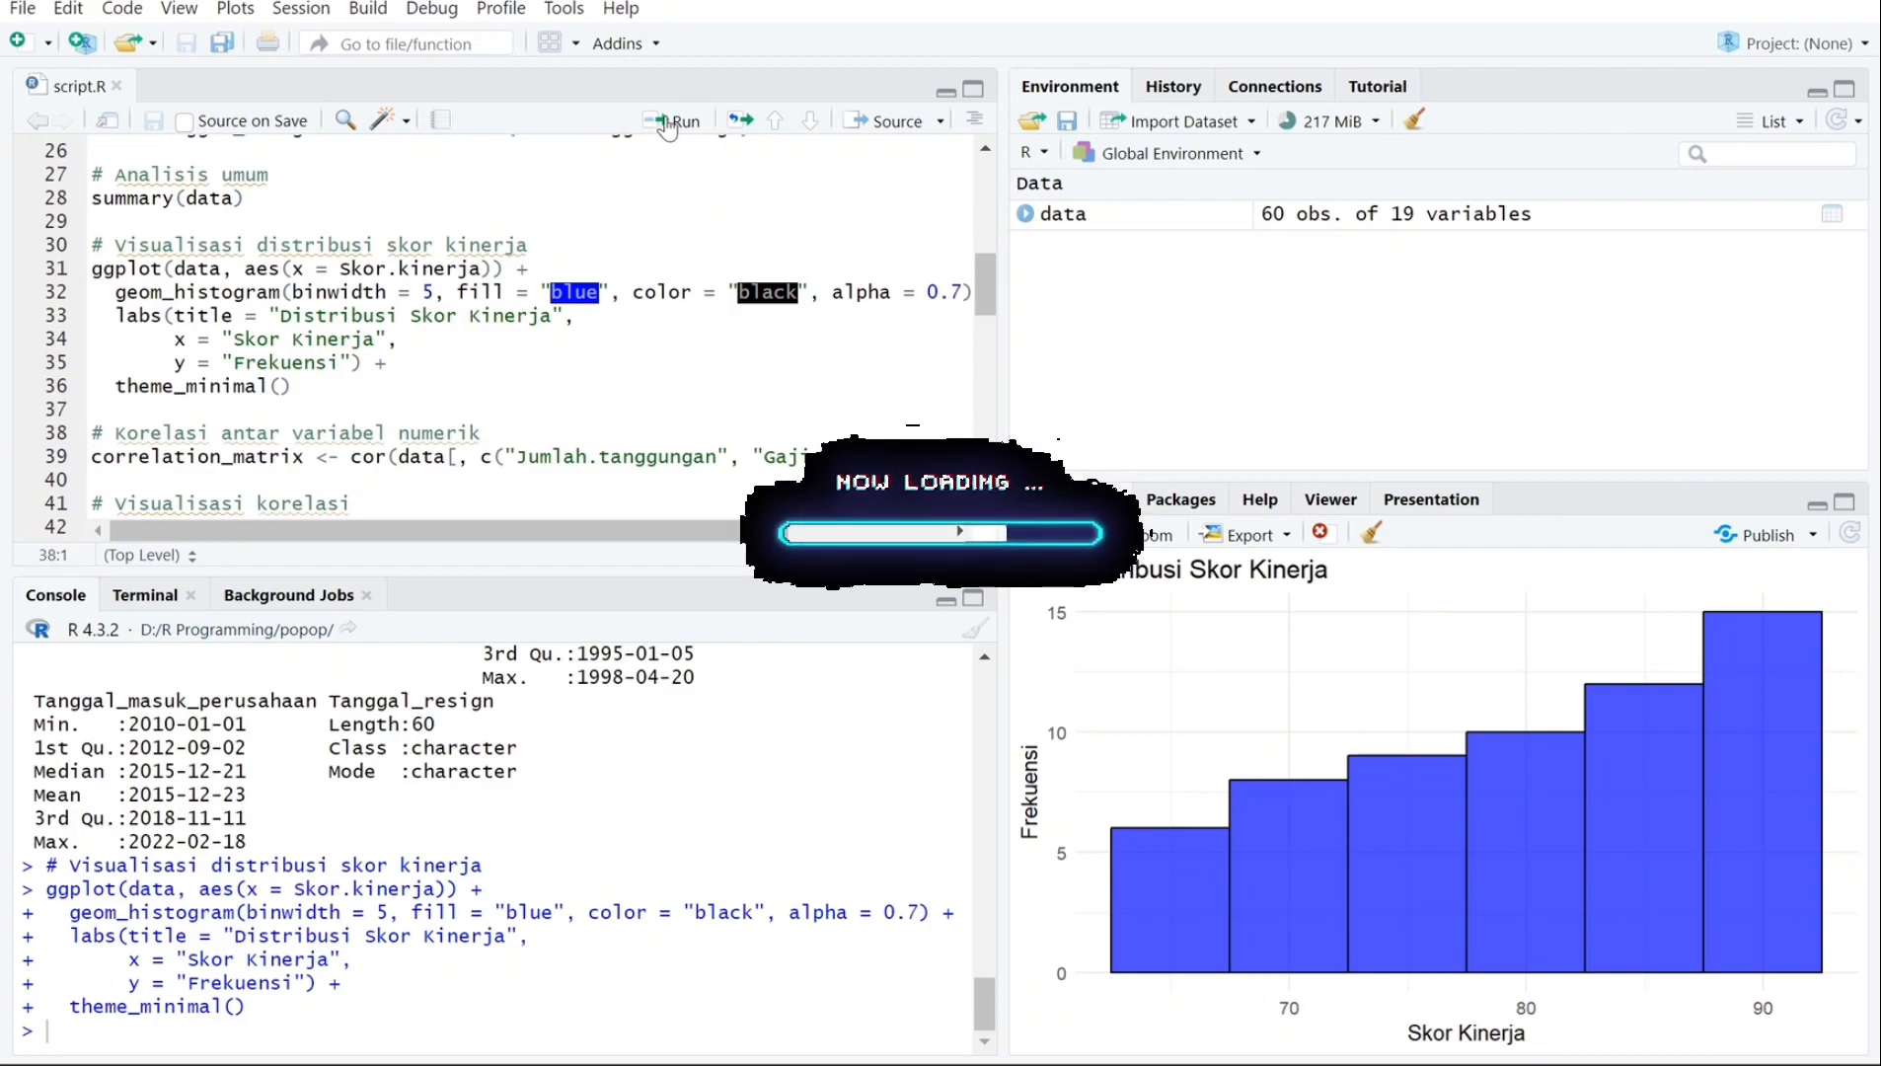
pyautogui.click(672, 126)
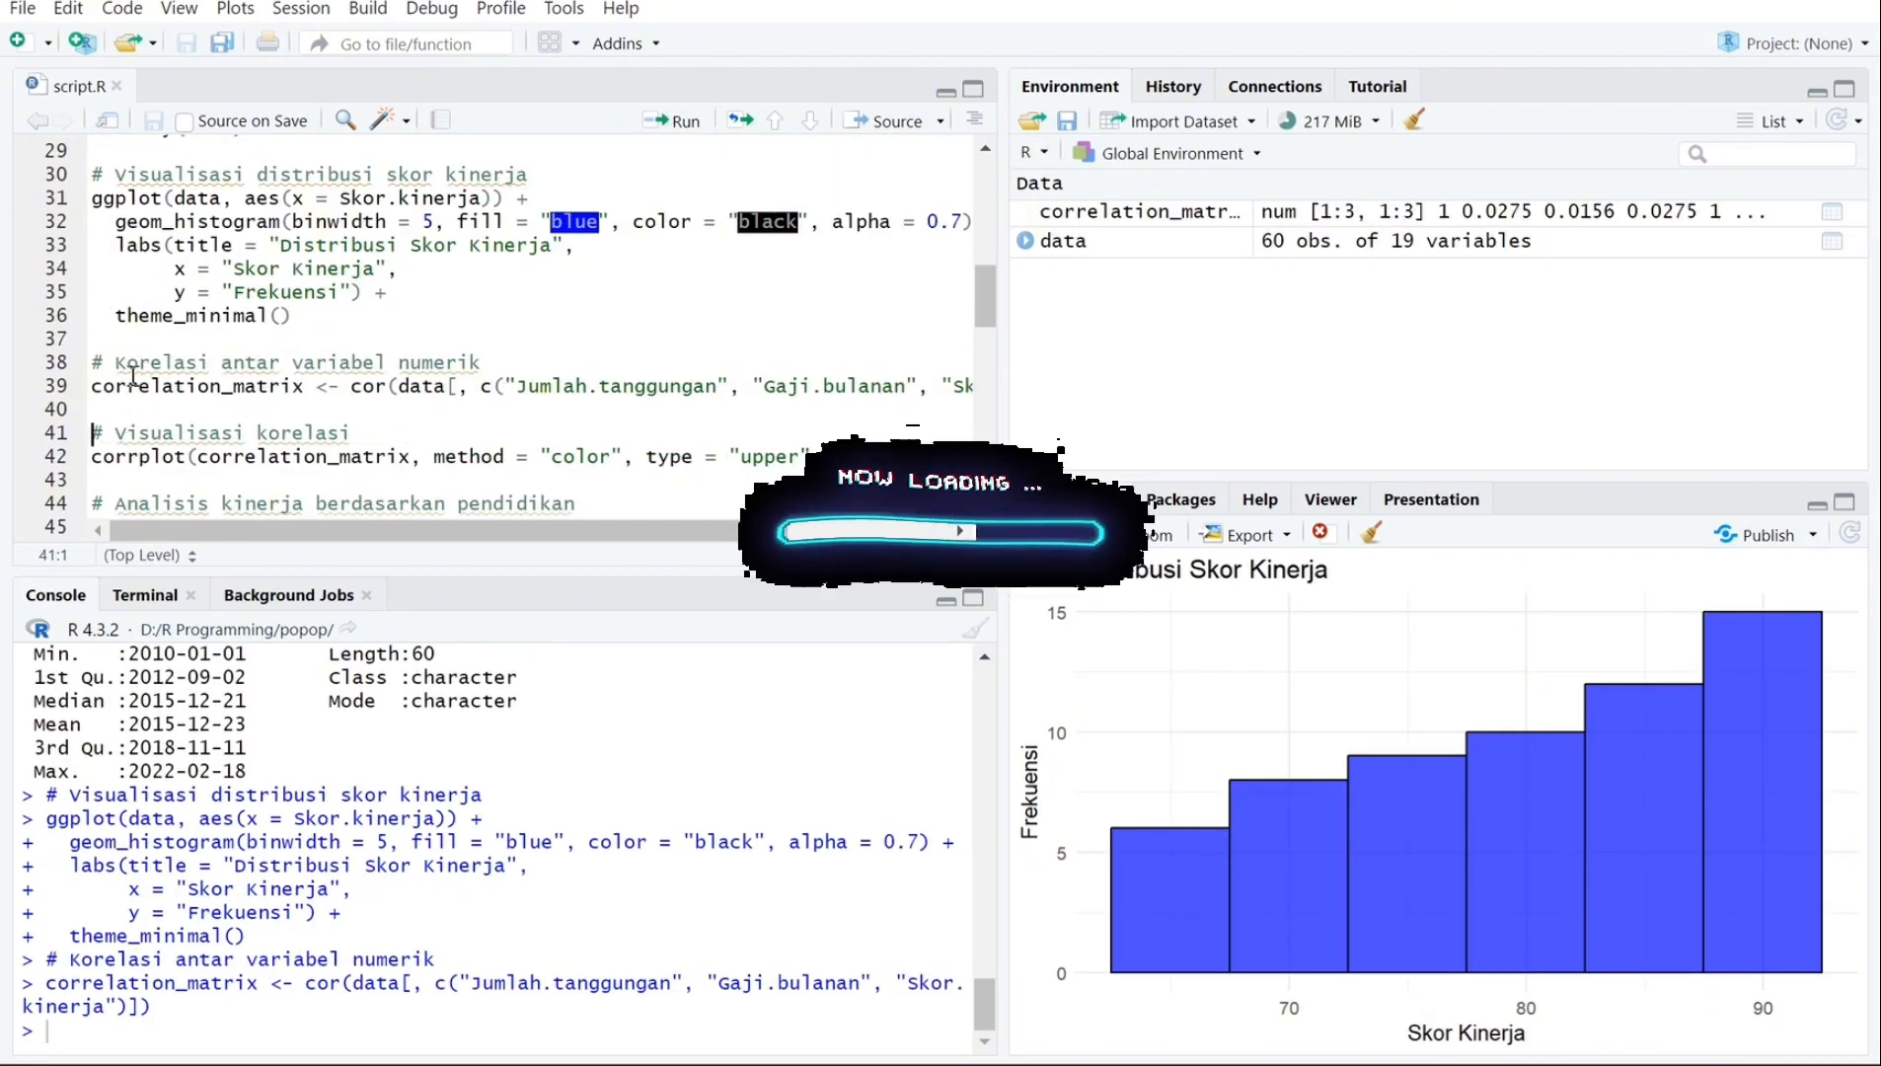
pyautogui.click(672, 128)
# Step: Run the script's performance score plots by Pendidikan, Status Pernikahan, Jumlah Tanggungan and Posisi
pyautogui.click(667, 130)
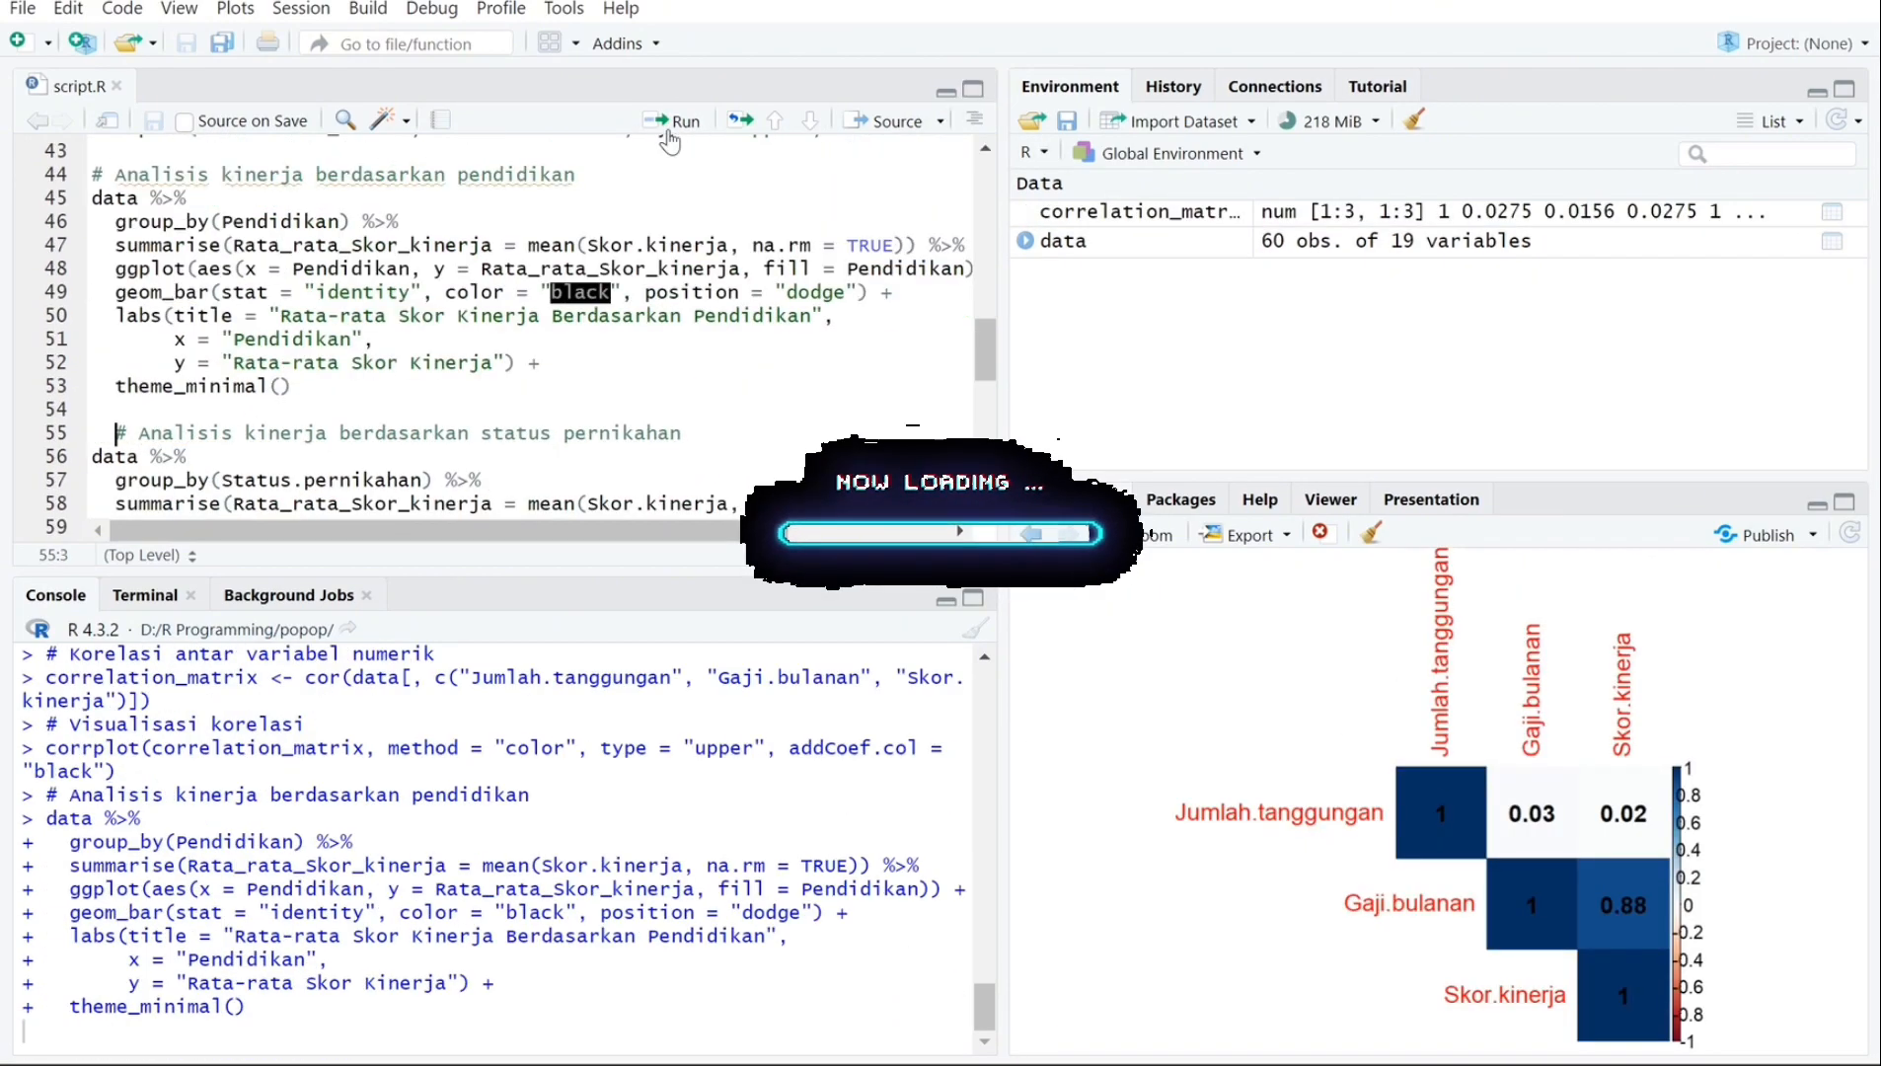
pyautogui.click(673, 120)
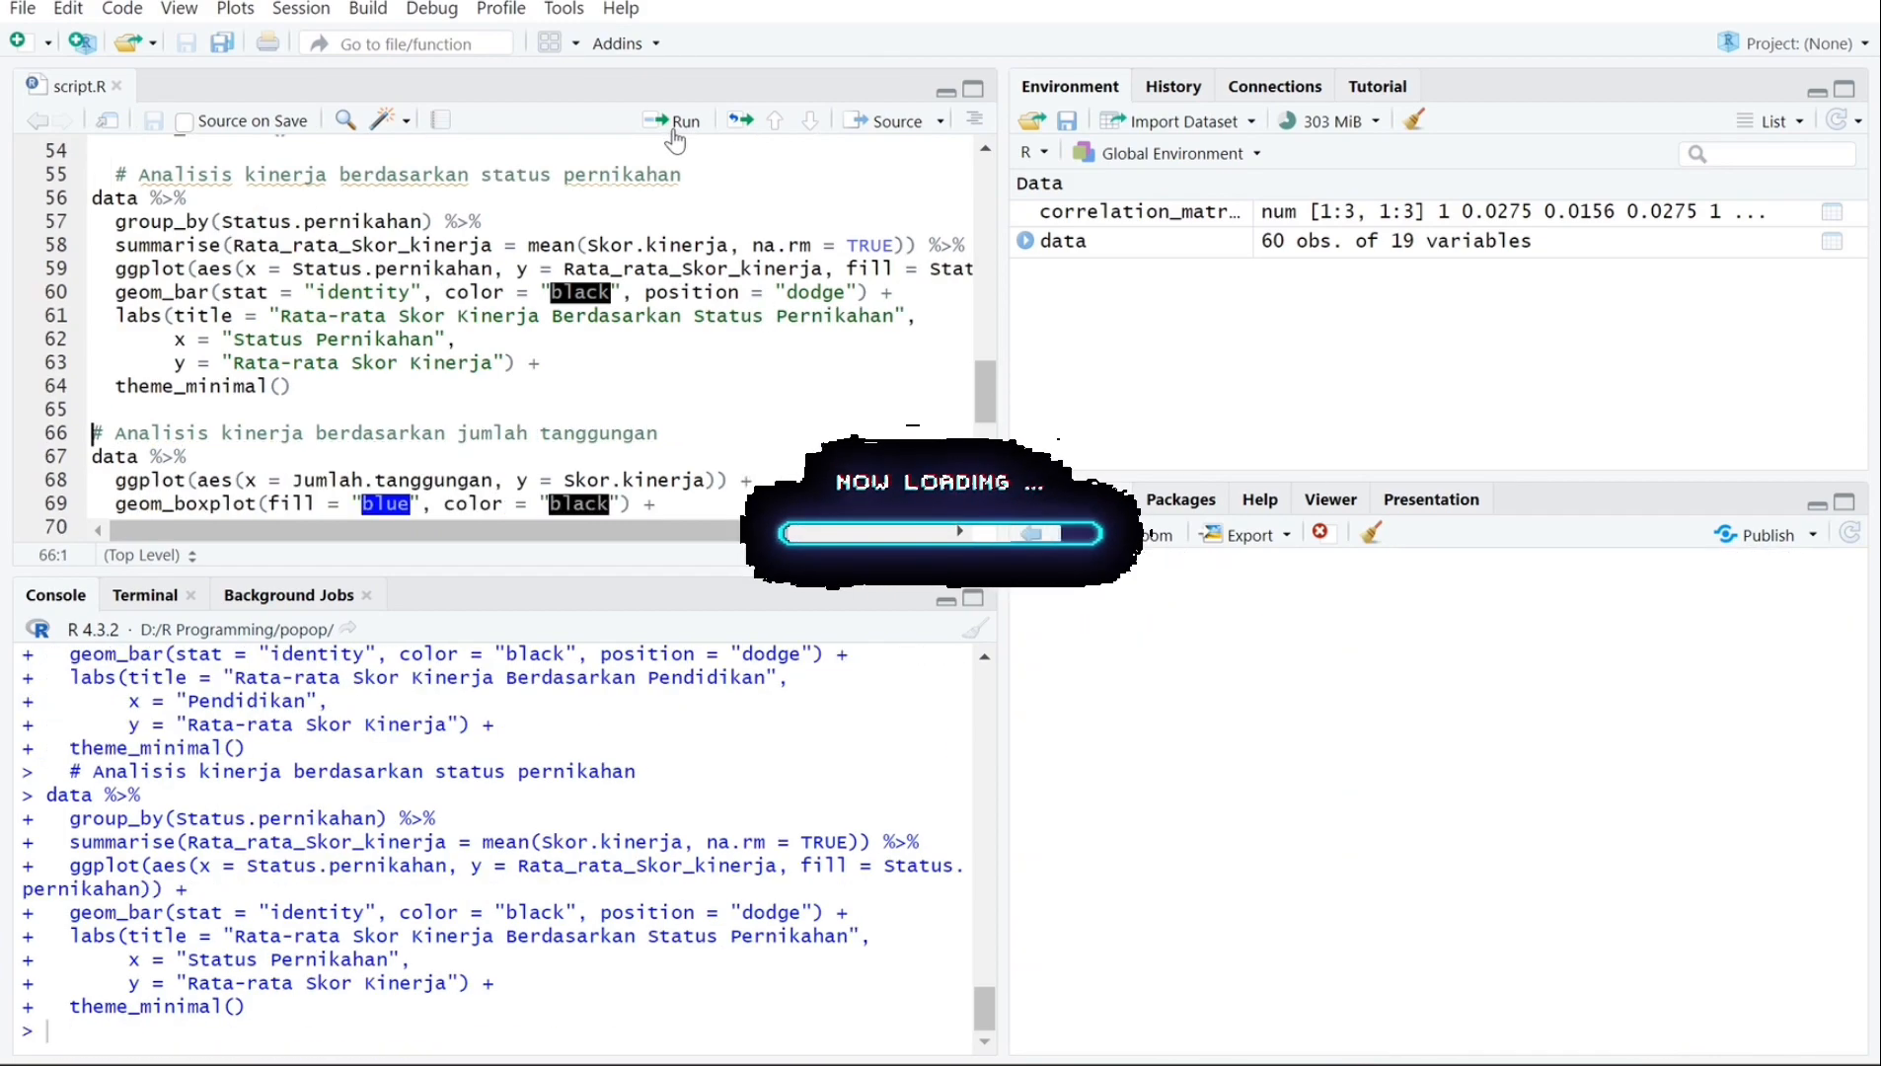
pyautogui.click(669, 121)
pyautogui.click(683, 128)
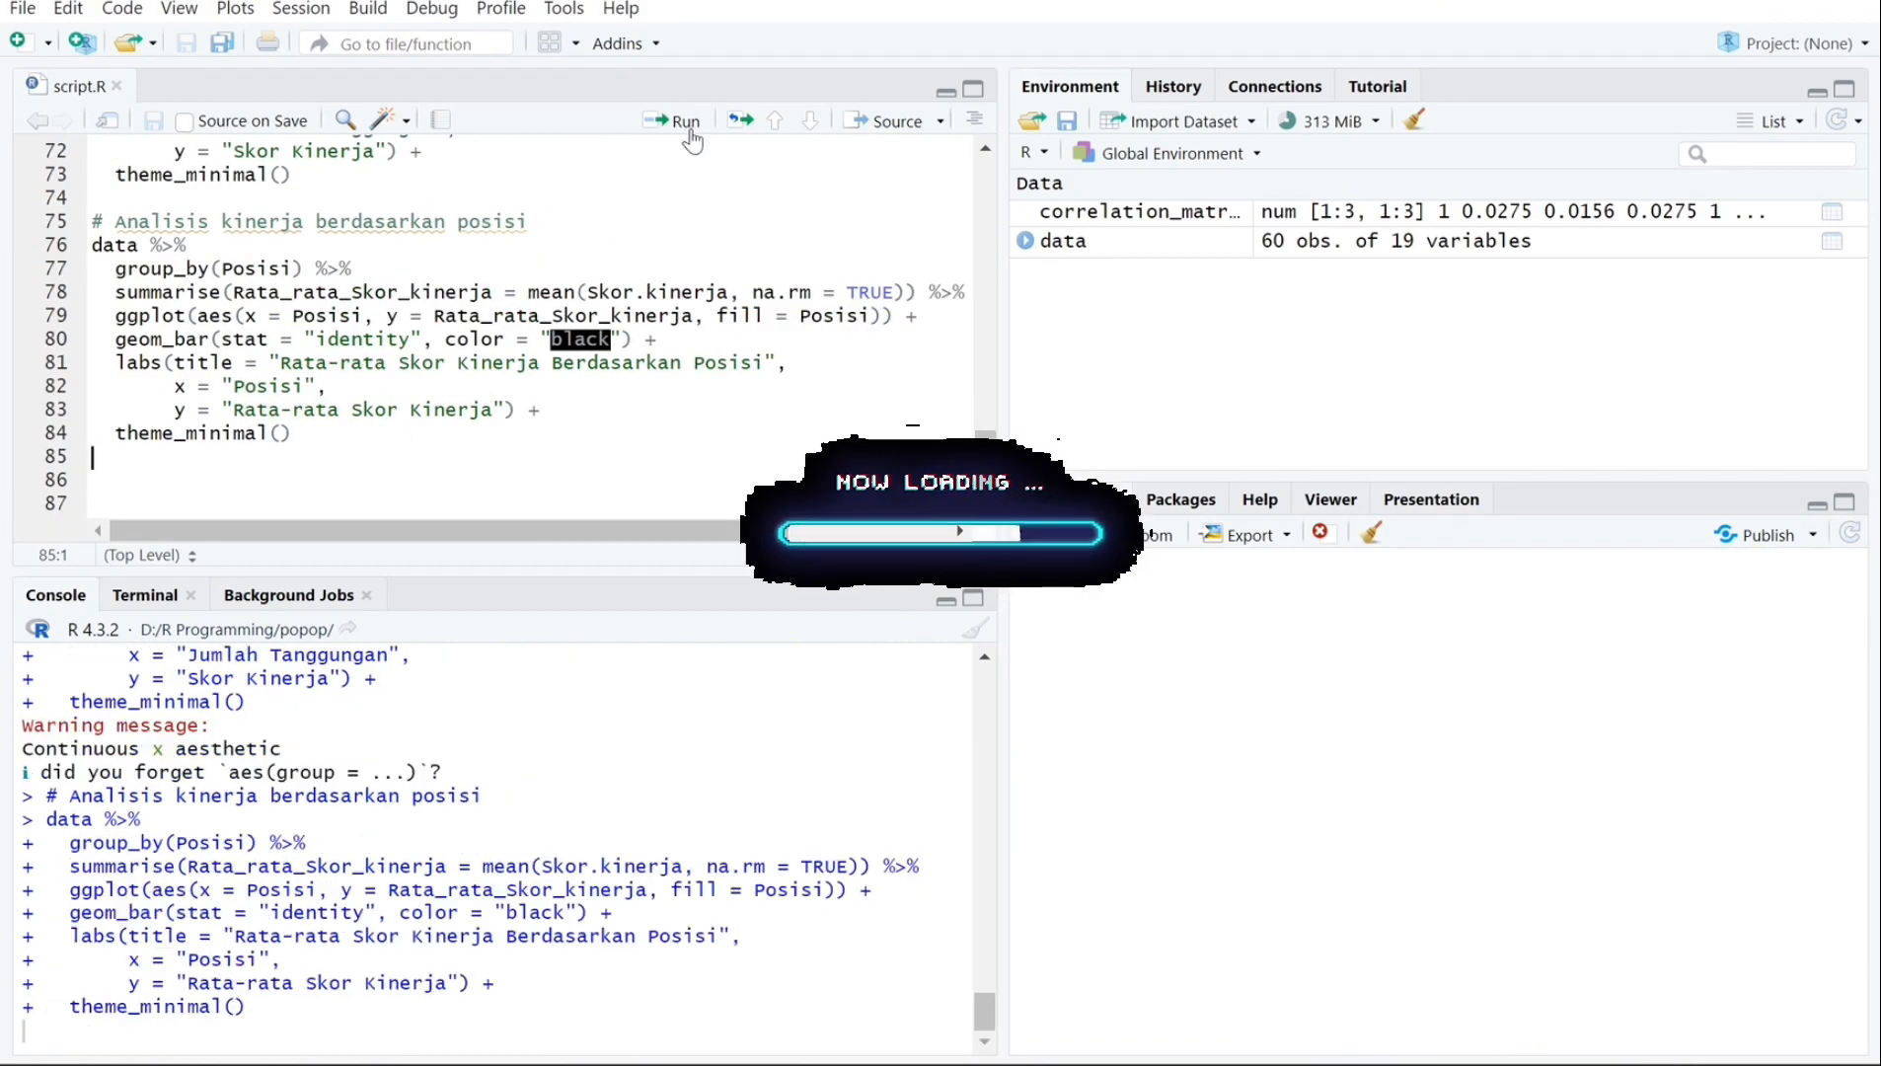